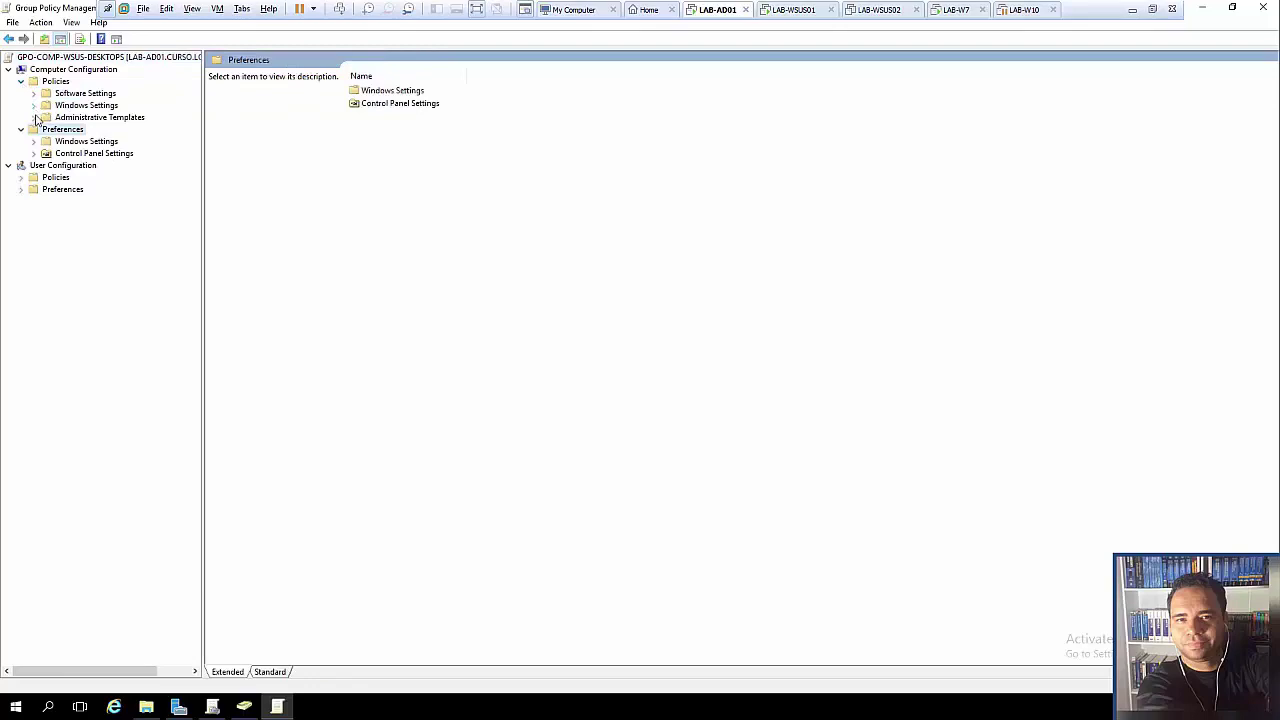
- Open the Windows Update policy folder under Administrative Templates > Windows Components
click(100, 202)
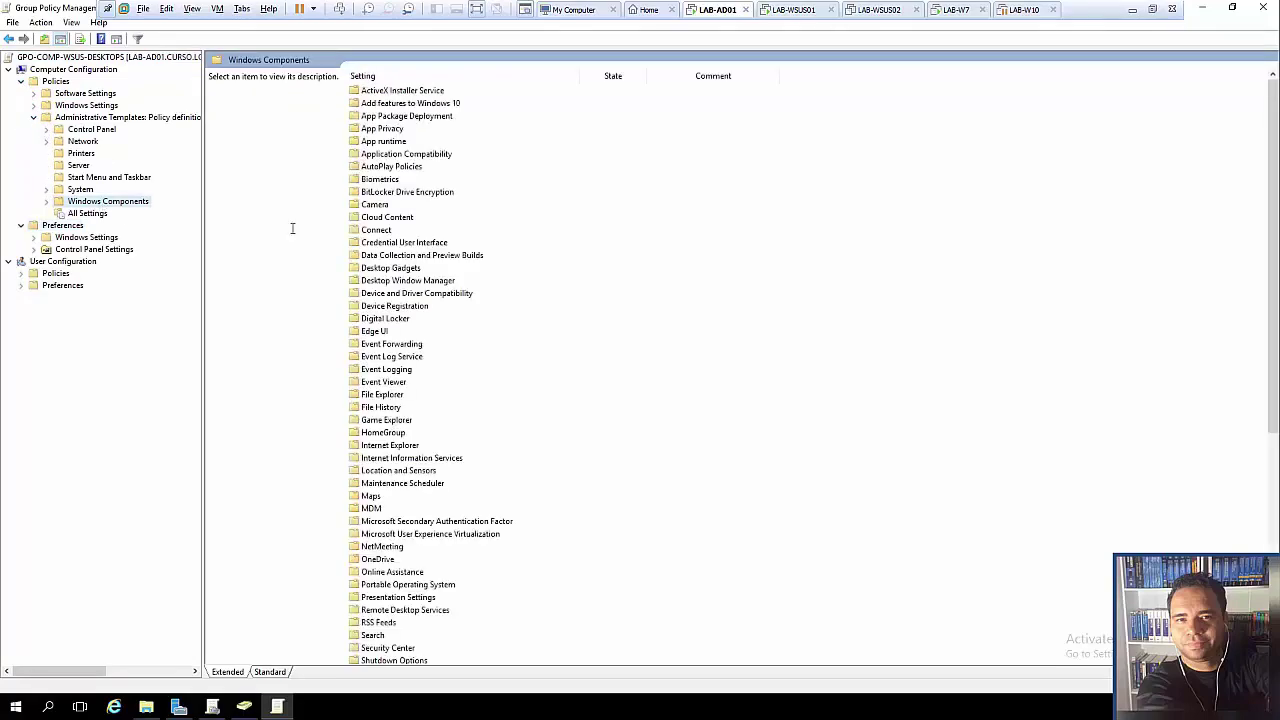
click(440, 533)
scroll(425, 540, down, 7)
scroll(425, 541, down, 3)
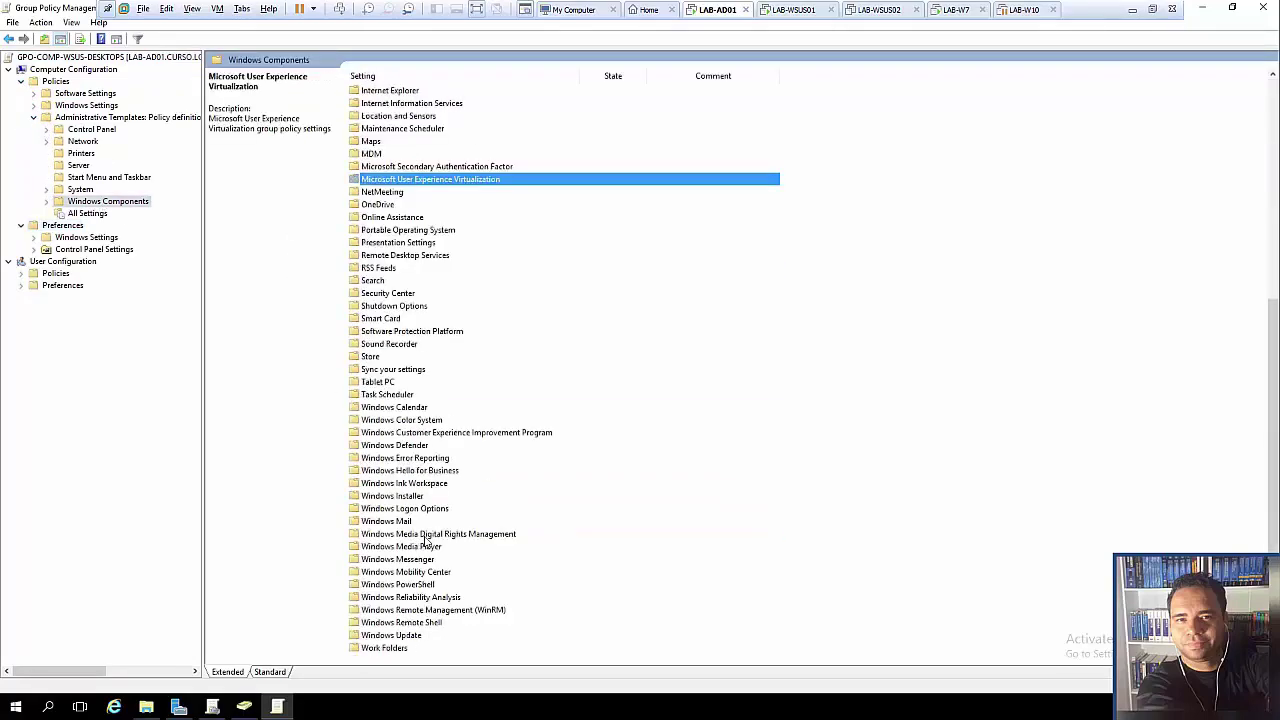
double_click(408, 634)
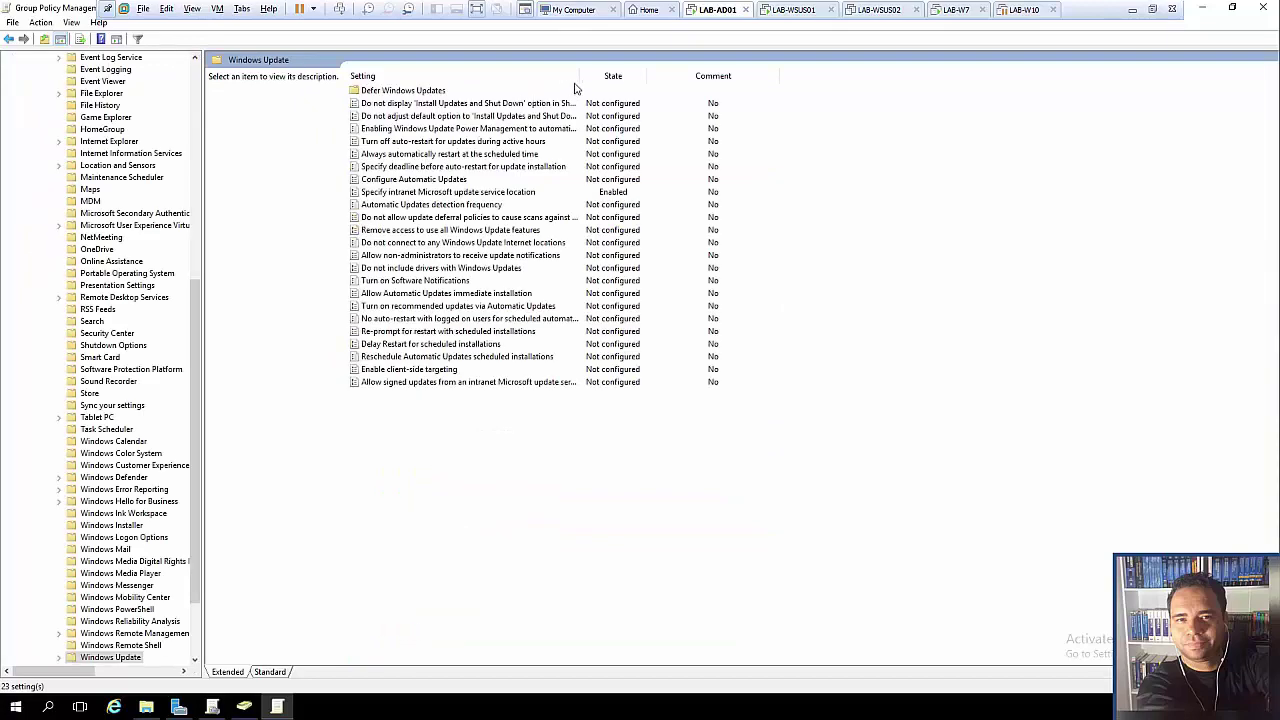
- Sort by State and inspect the intranet update service location policy without changing it
click(610, 77)
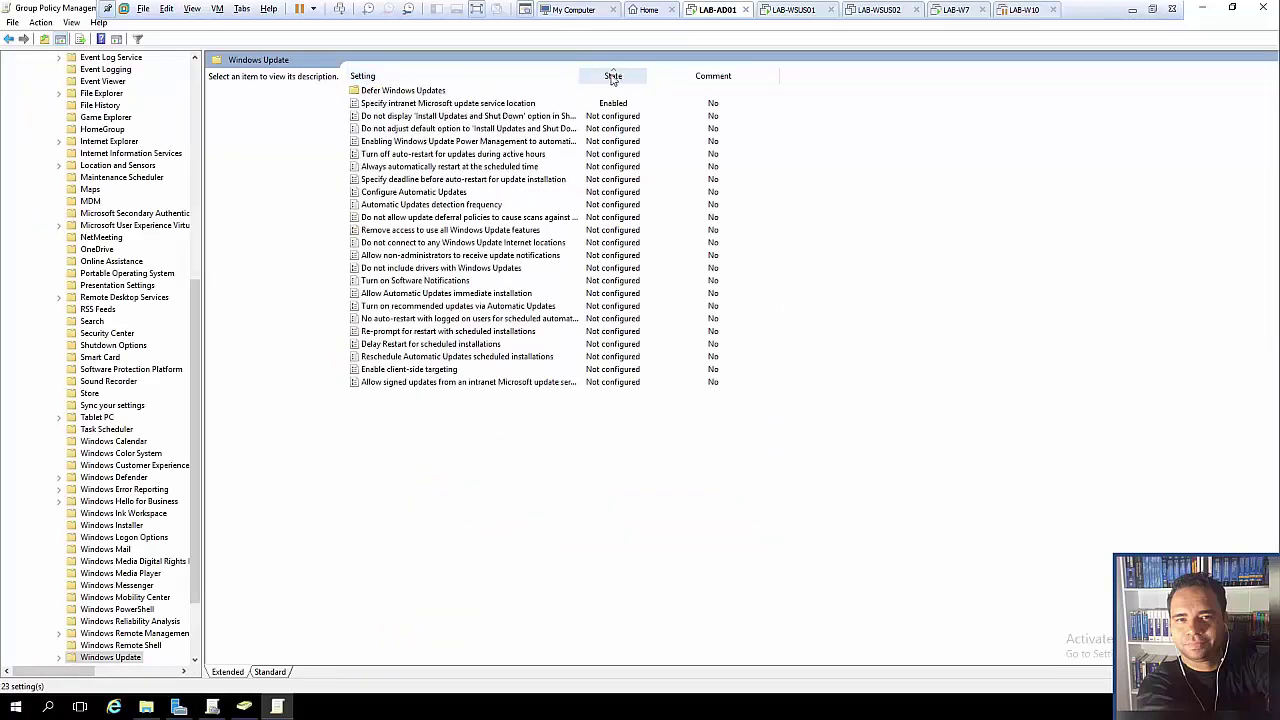
click(505, 107)
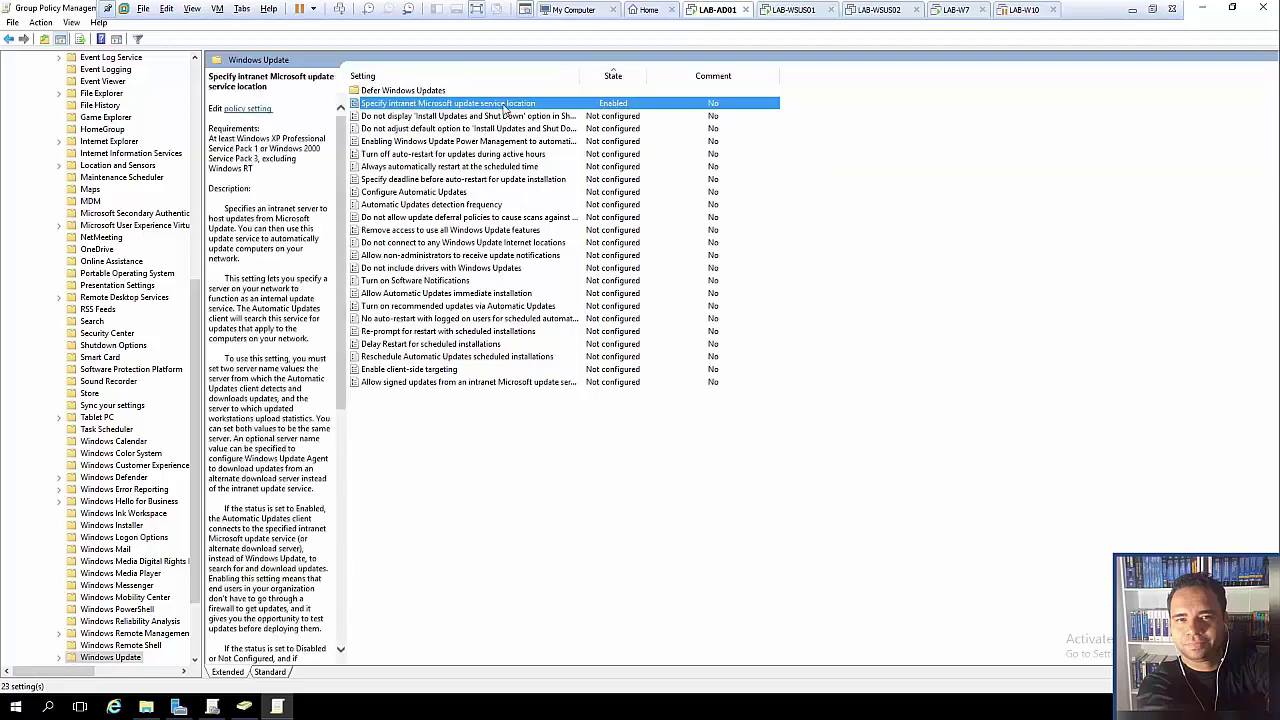
double_click(505, 107)
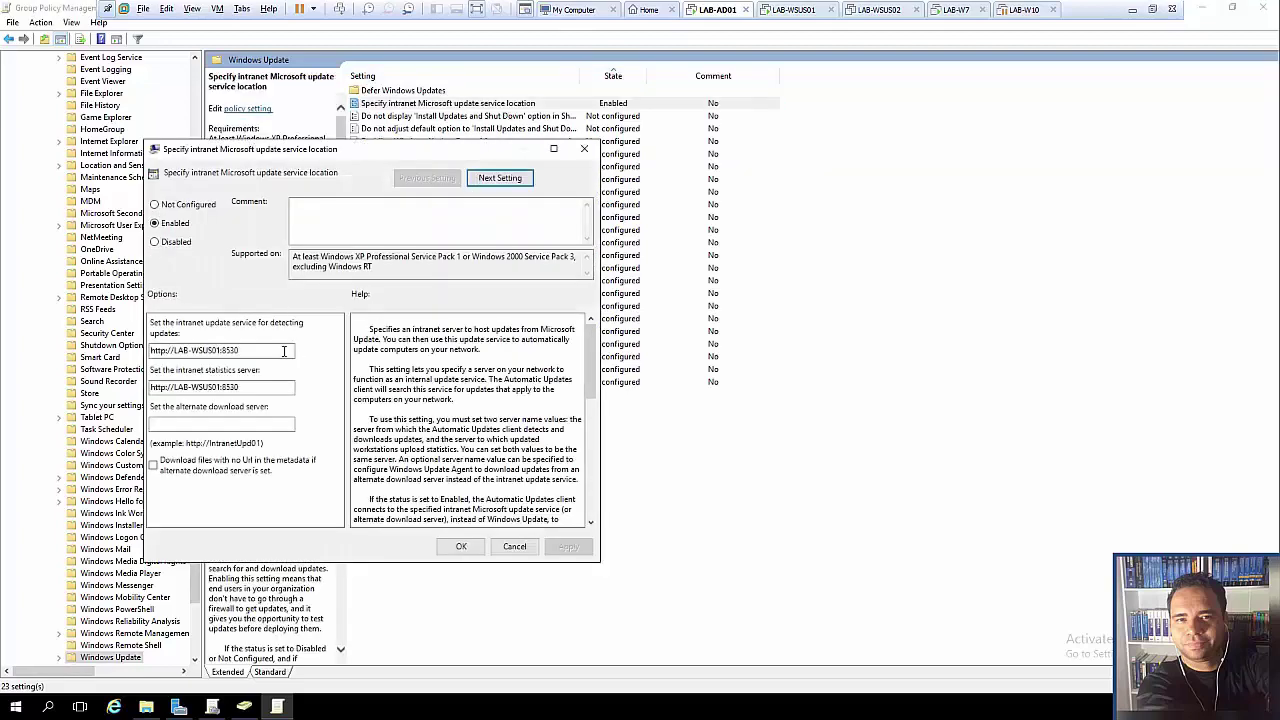
click(514, 546)
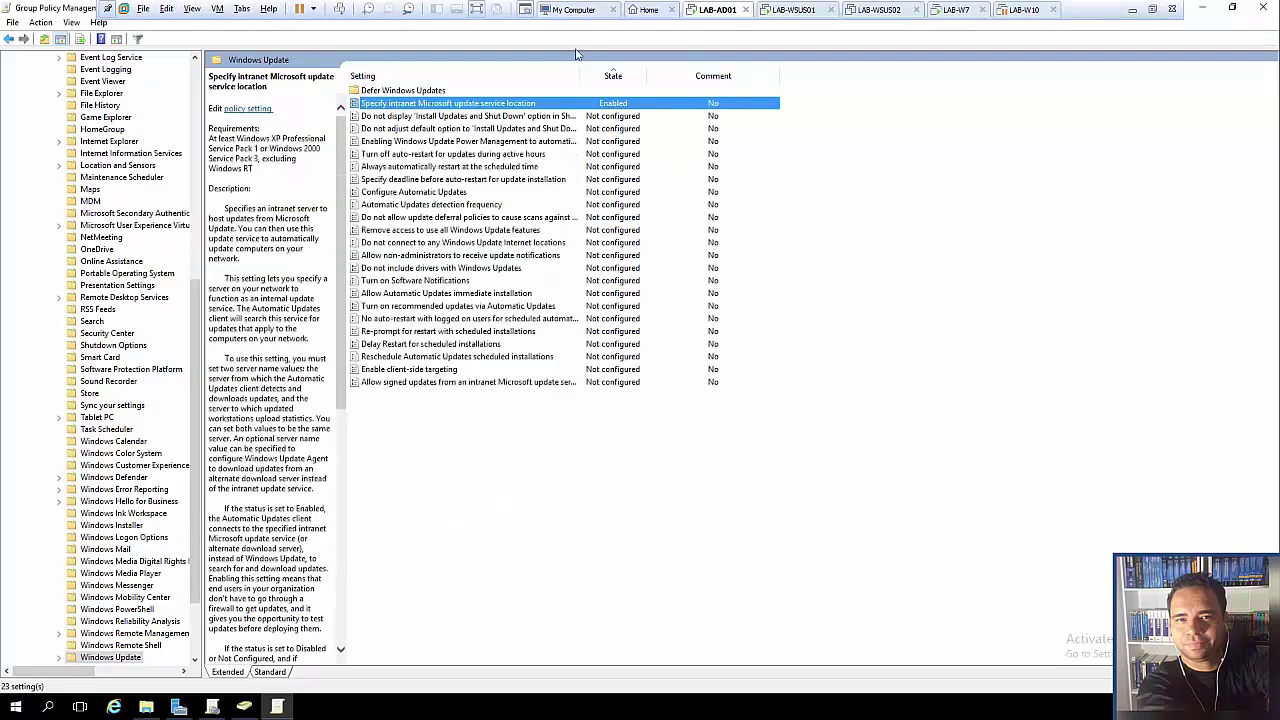
- Sort the settings alphabetically and widen the Setting column so full policy names show
click(511, 78)
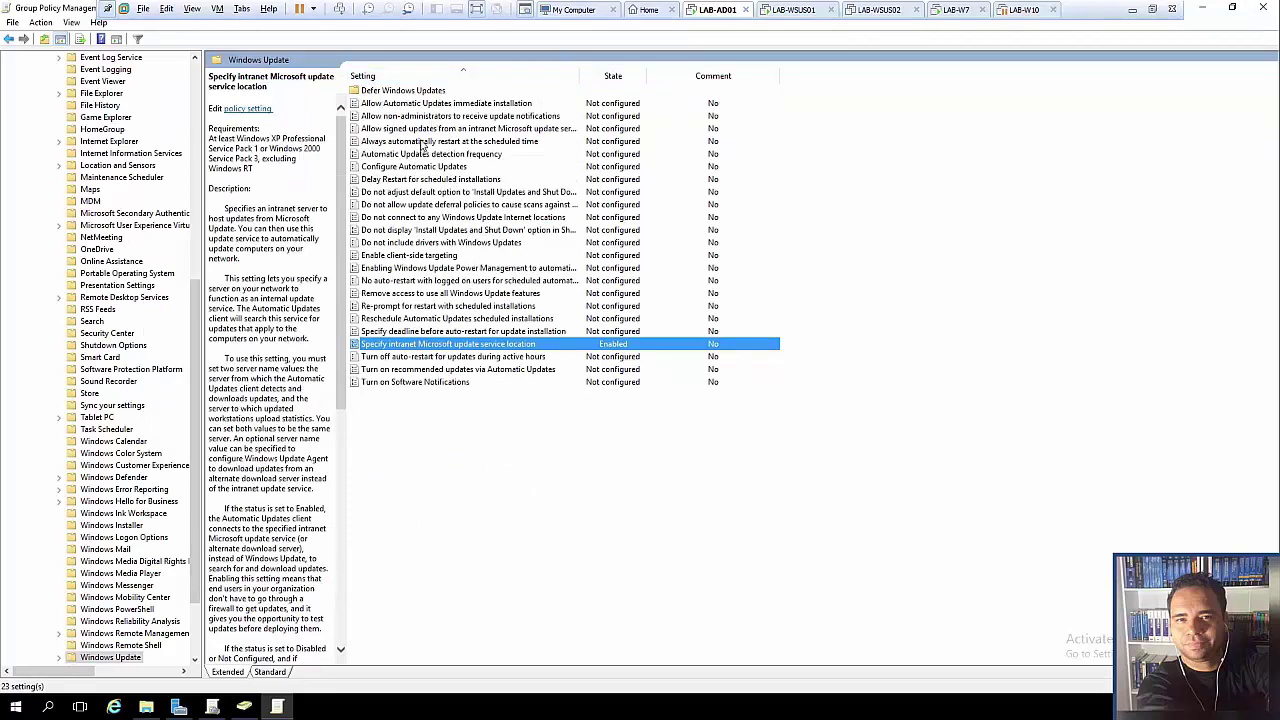
drag(580, 75, 636, 75)
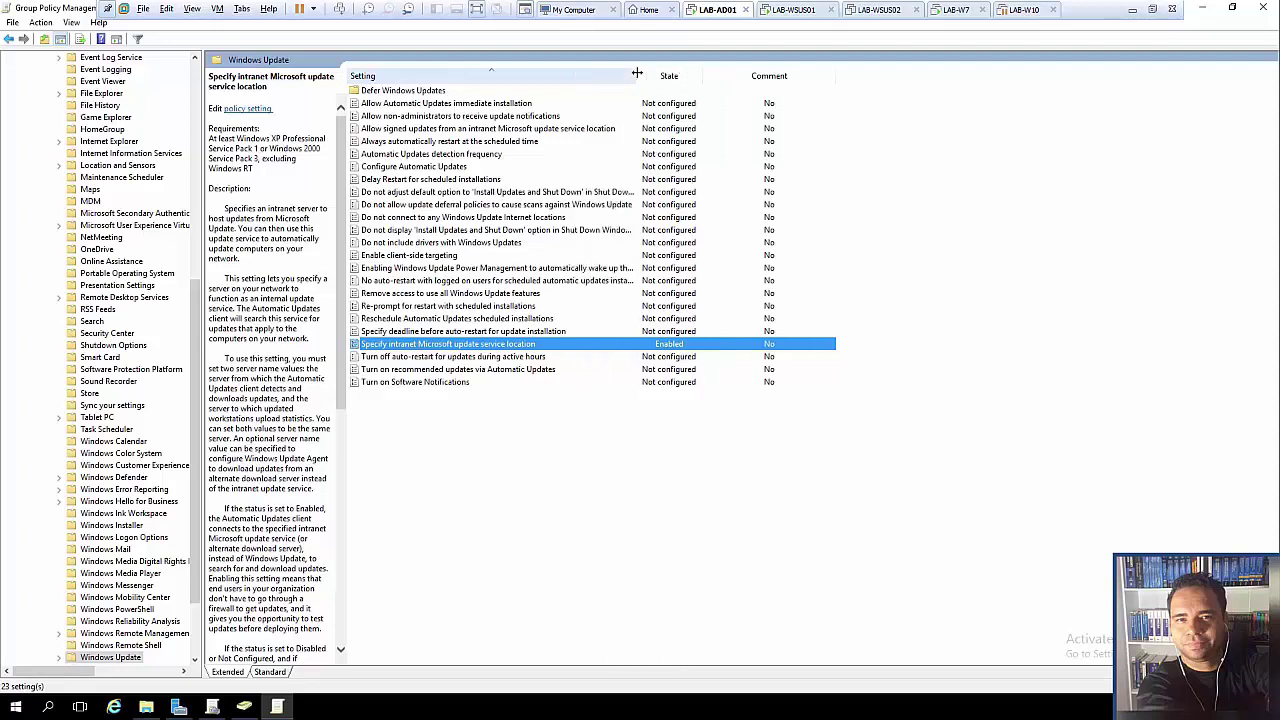
click(493, 104)
right_click(494, 110)
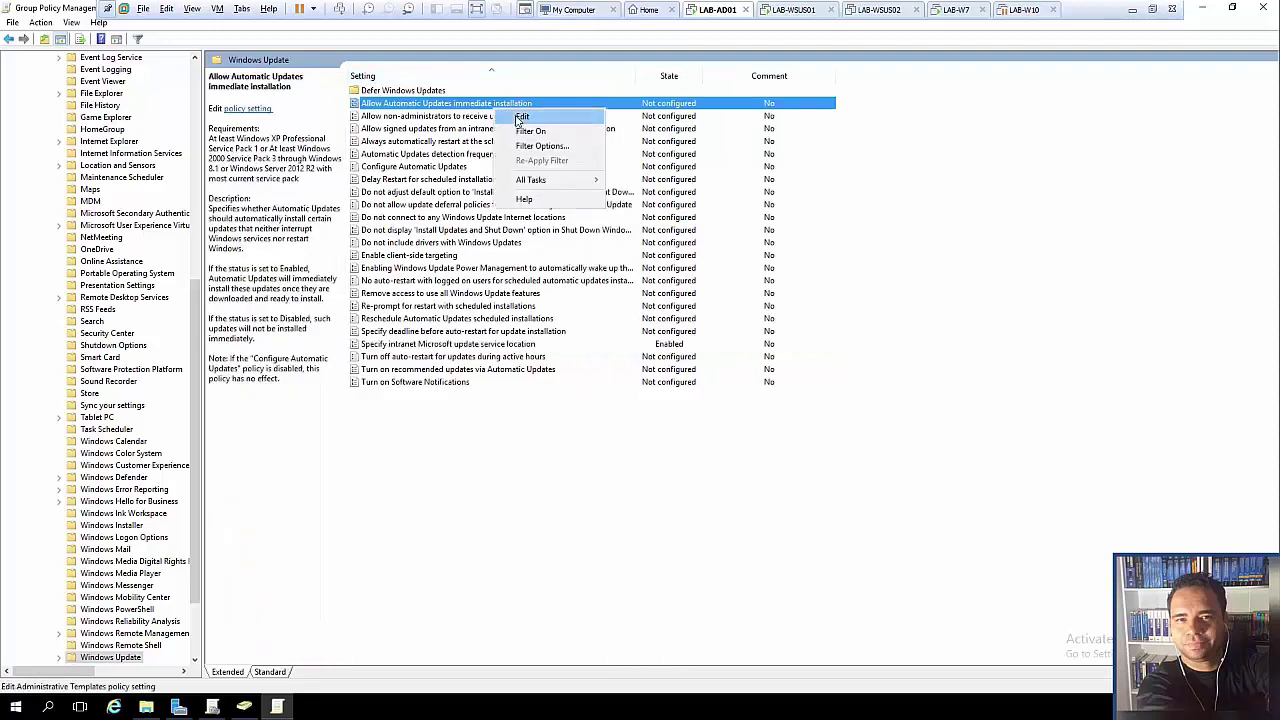
click(516, 118)
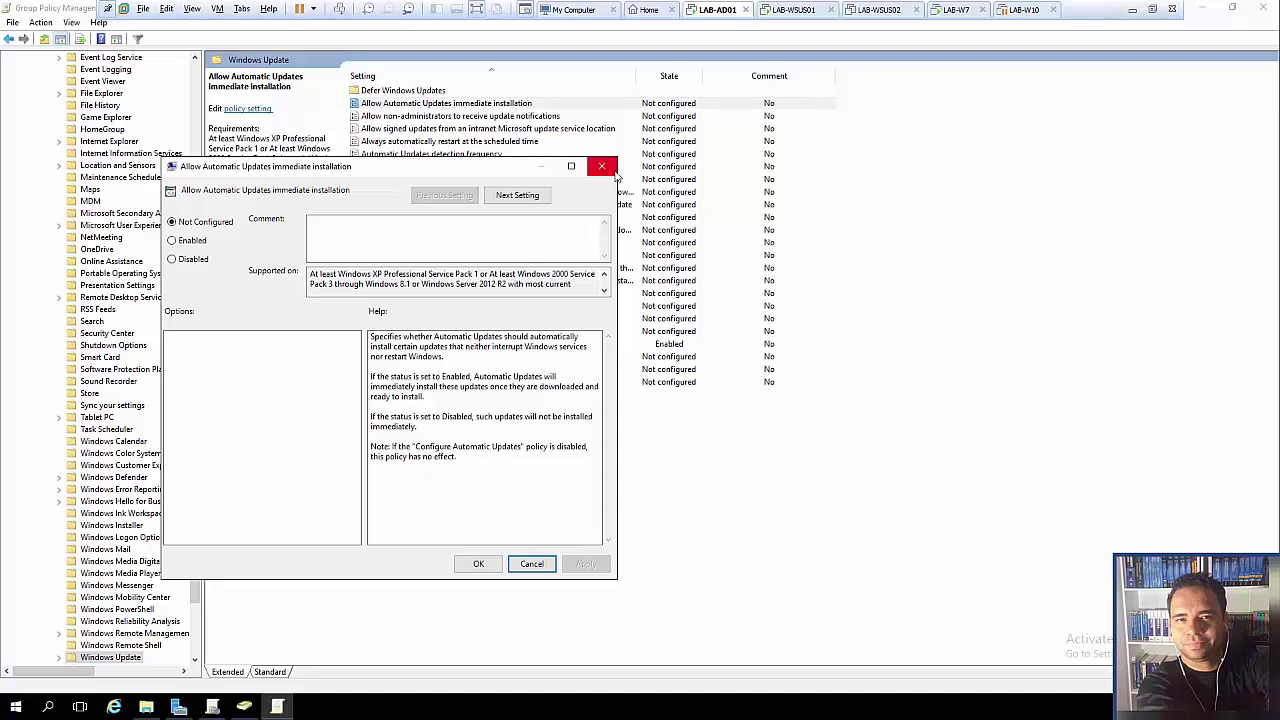
drag(572, 284, 298, 265)
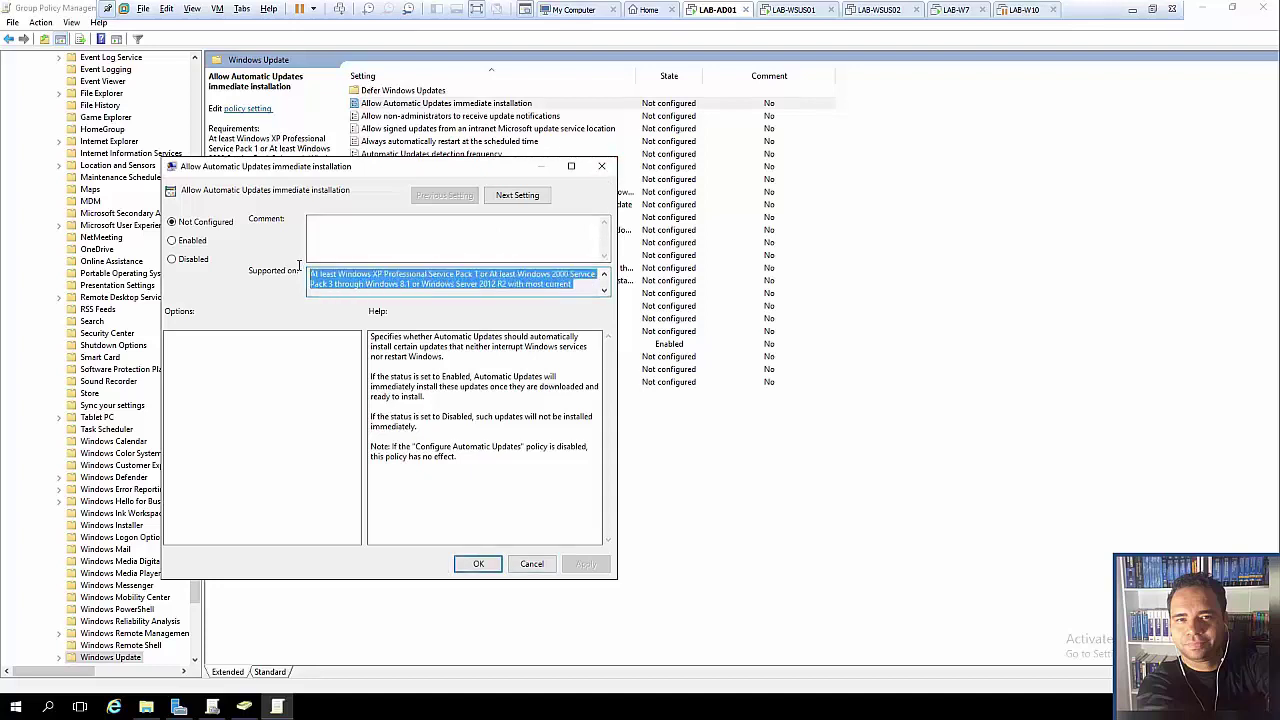
click(601, 166)
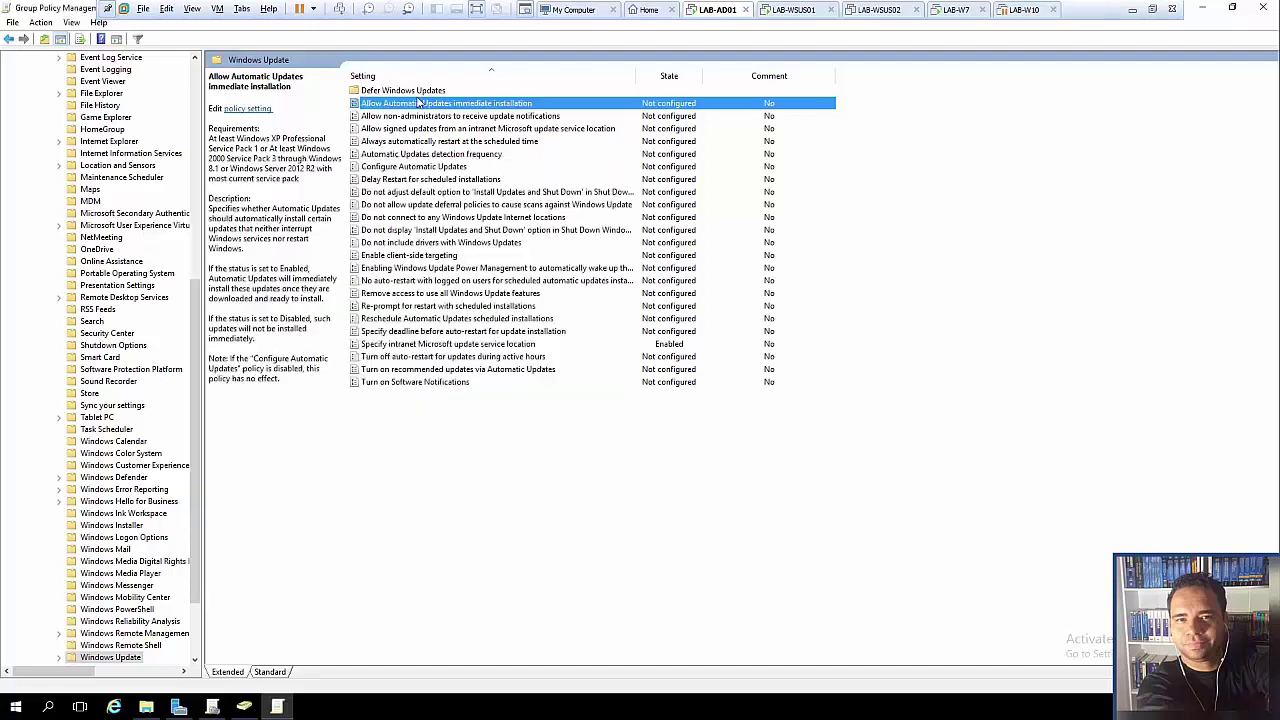
right_click(418, 103)
click(455, 112)
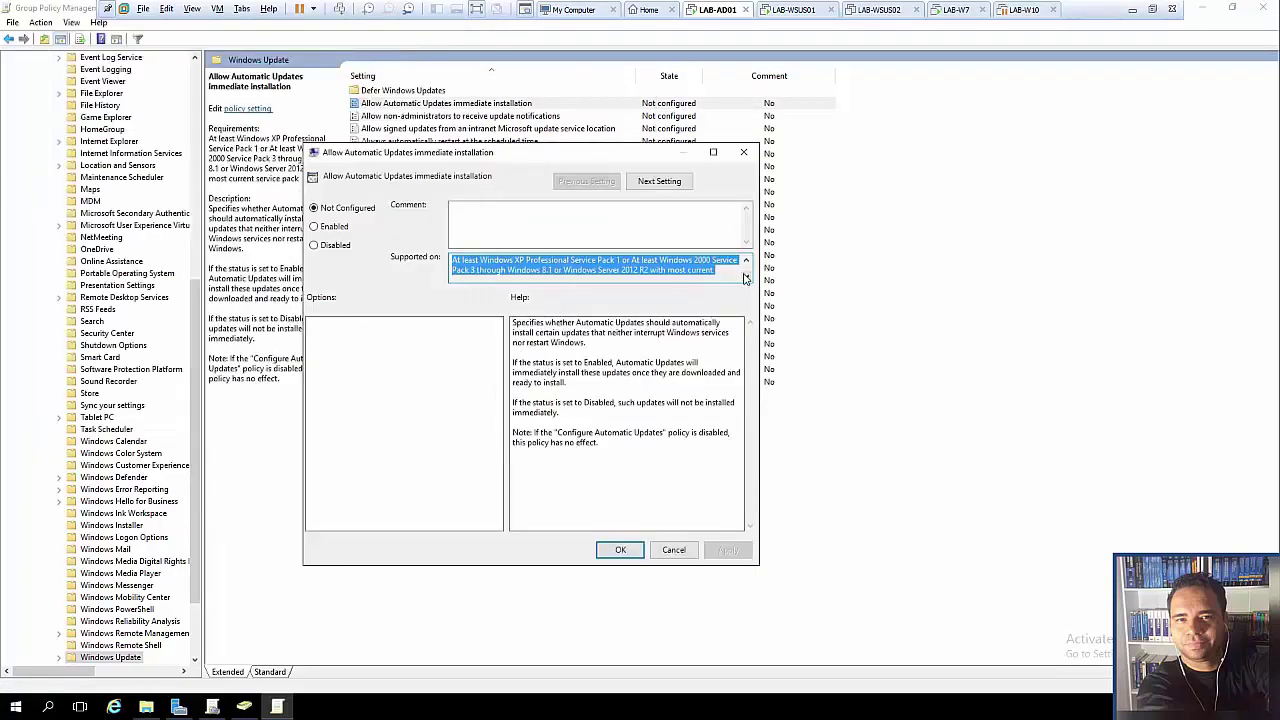
click(745, 277)
scroll(480, 265, up, 1)
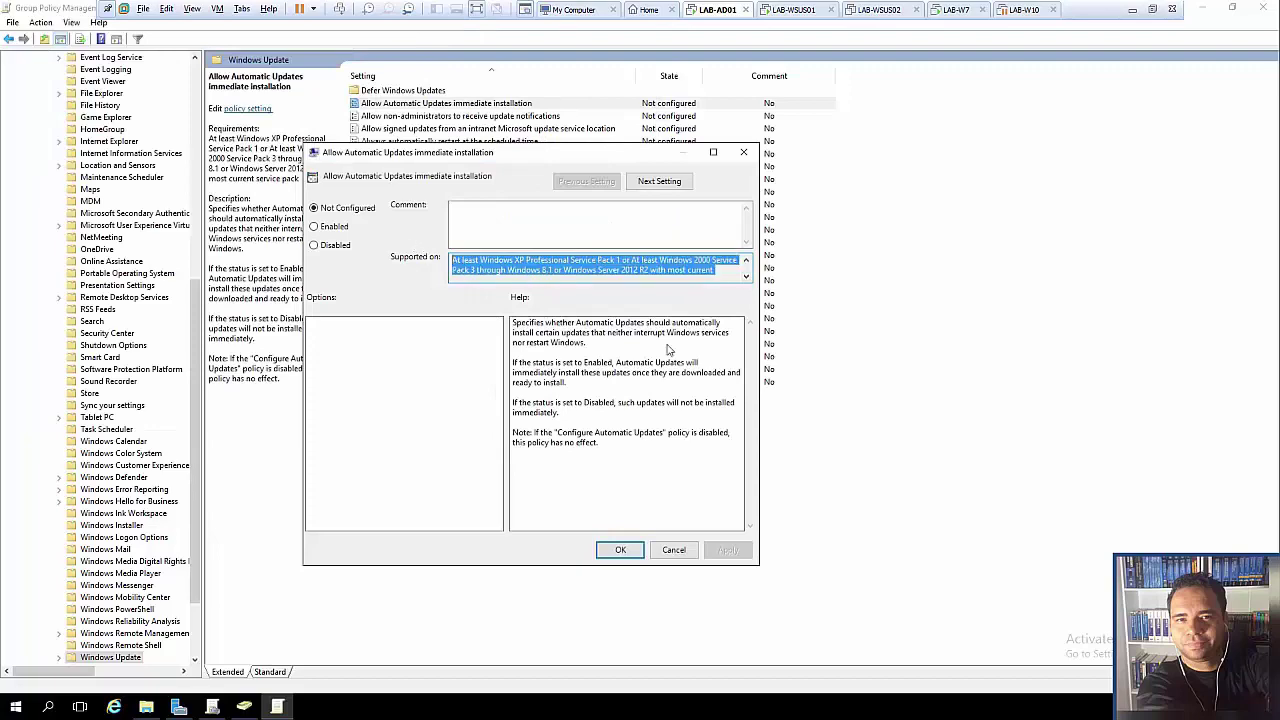
click(674, 551)
double_click(472, 344)
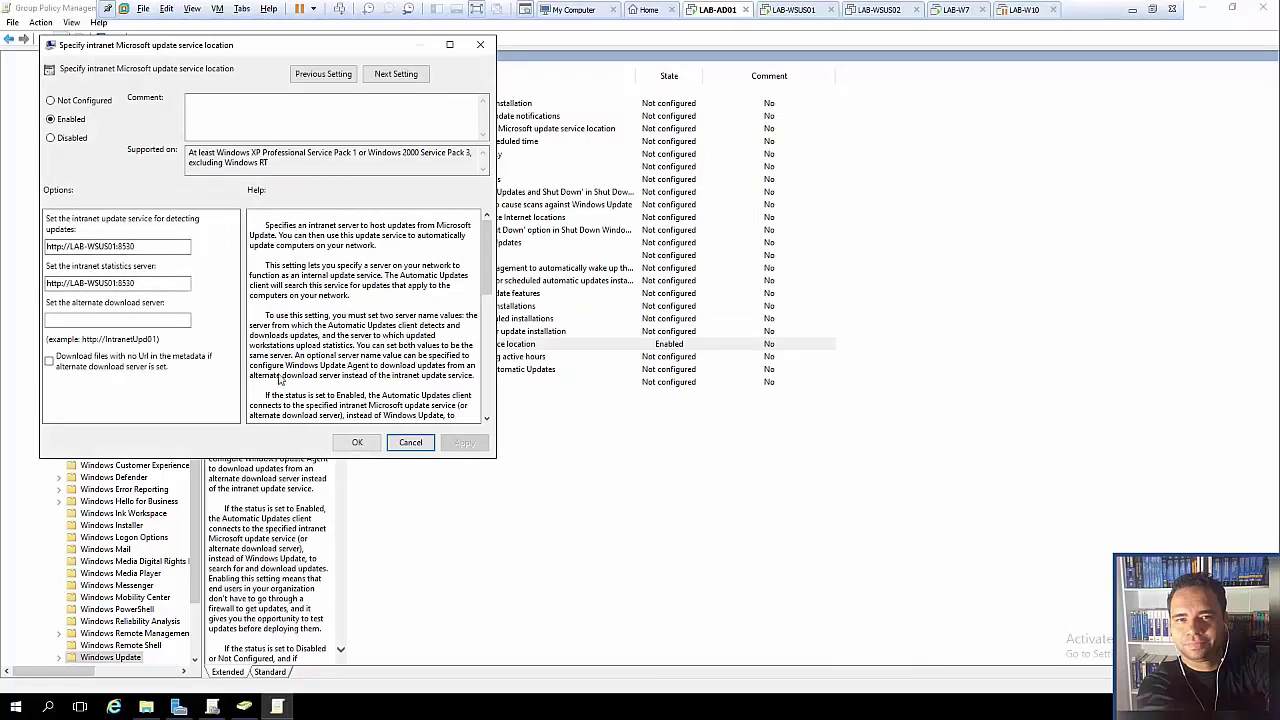
click(410, 442)
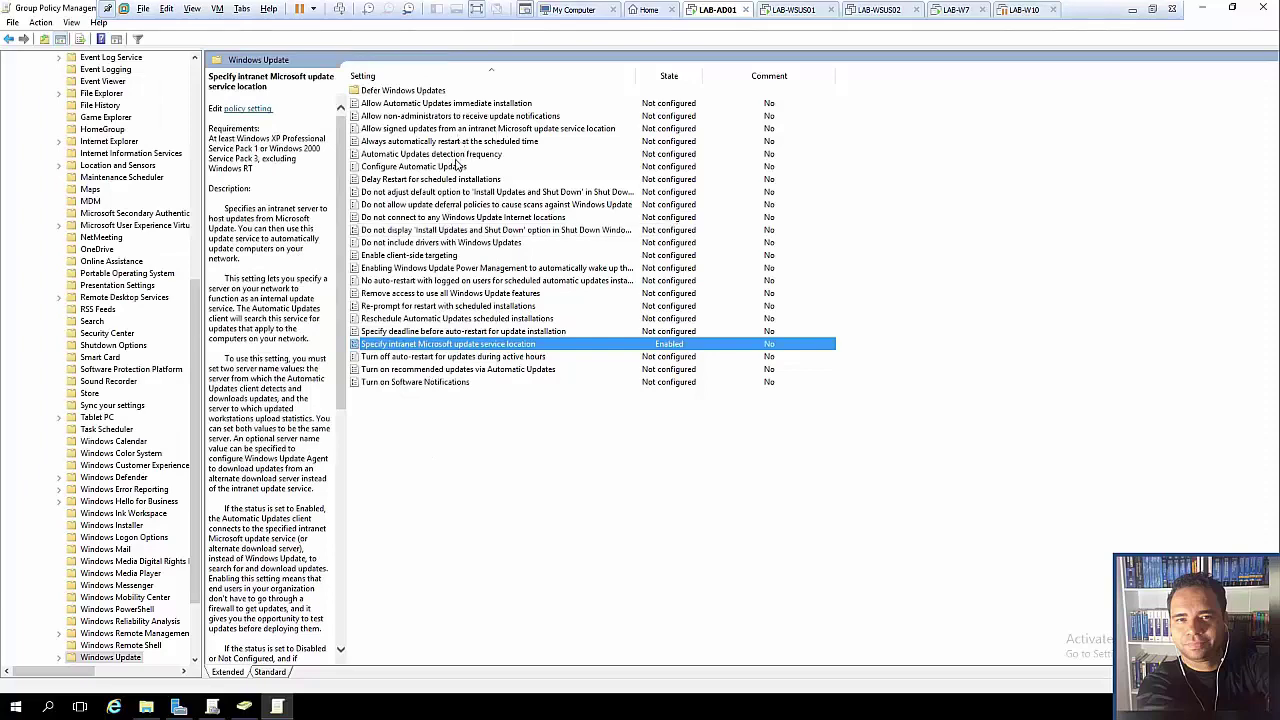
double_click(457, 155)
- Enable Automatic Updates detection frequency with a 22-hour interval, then apply and close it
click(78, 140)
double_click(146, 257)
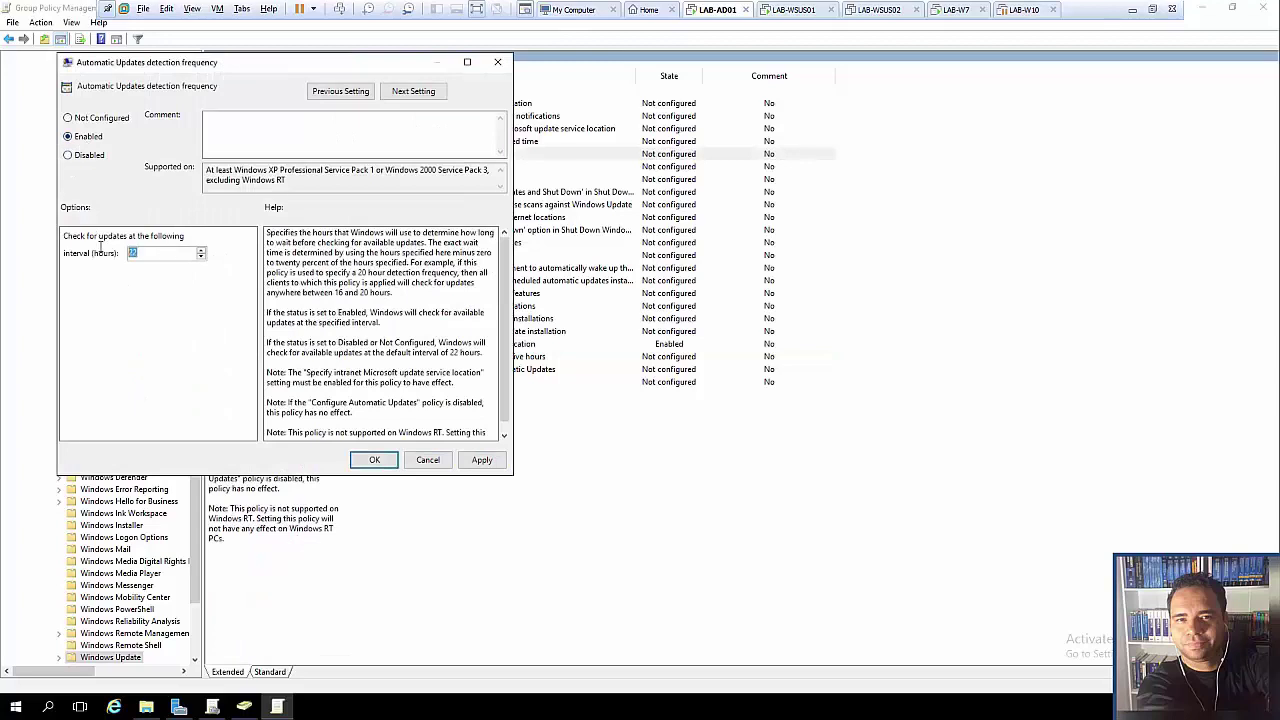
scroll(506, 292, down, 1)
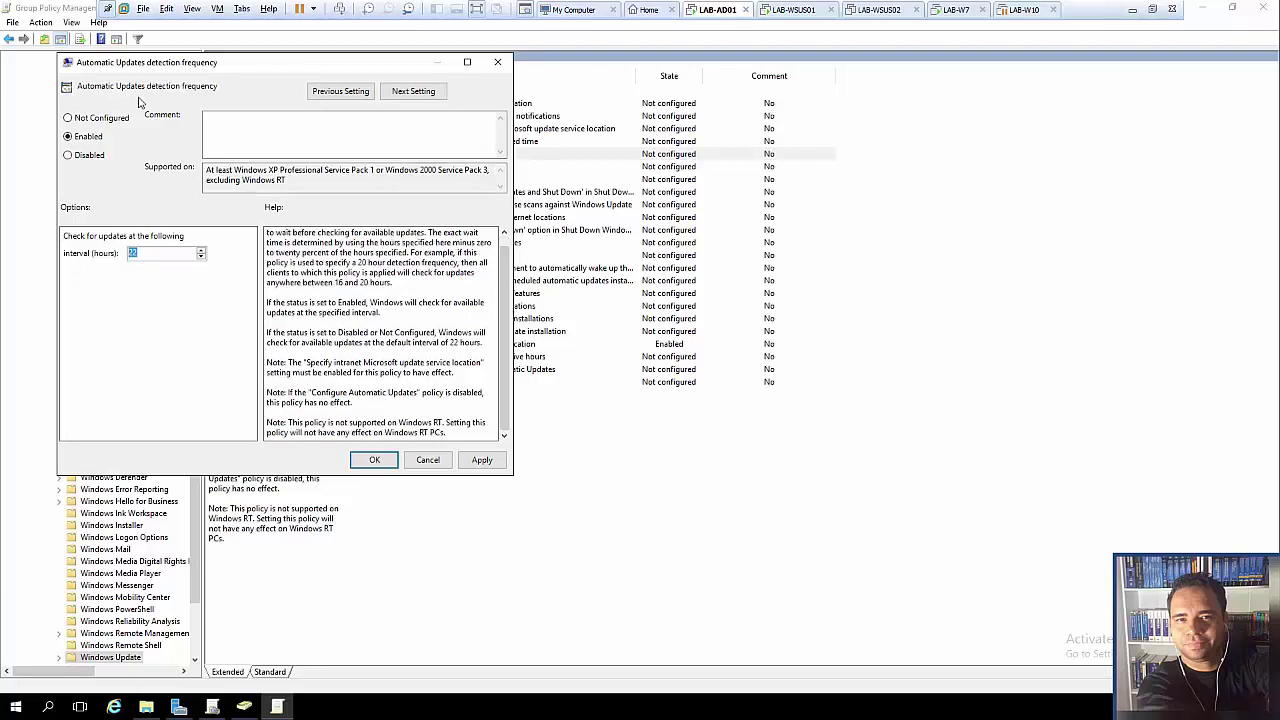
click(483, 463)
click(372, 460)
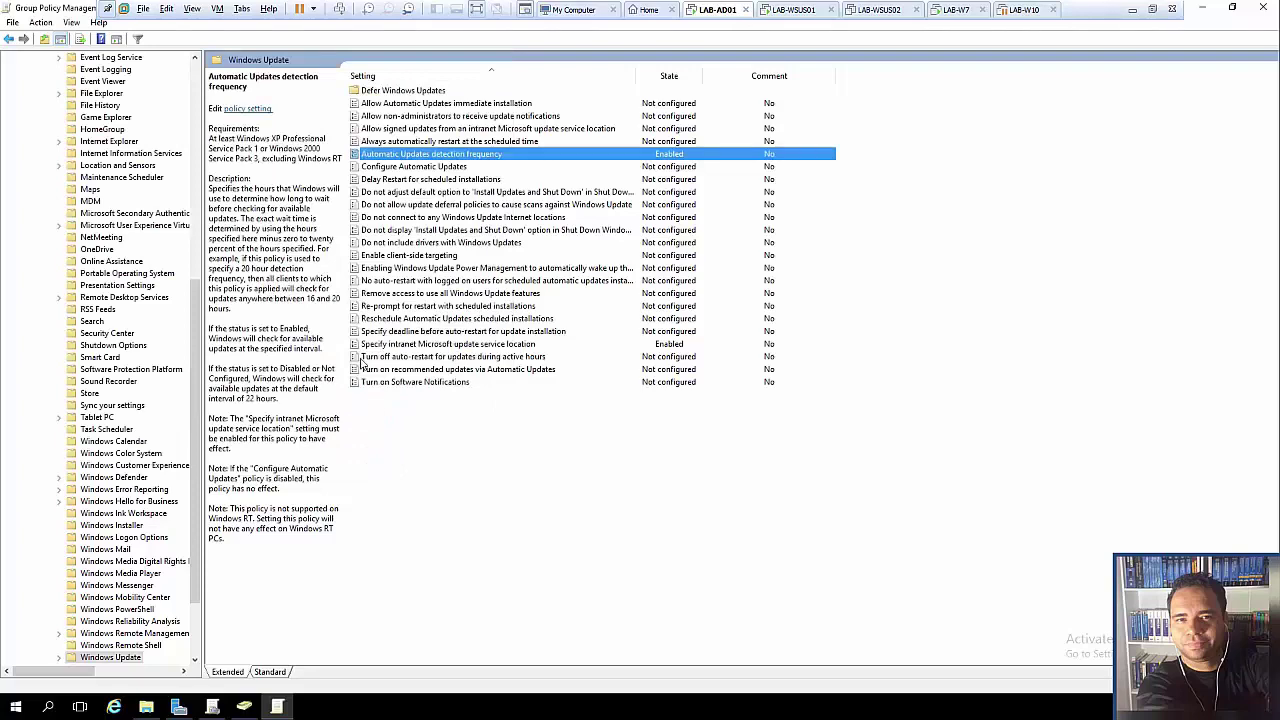
click(432, 167)
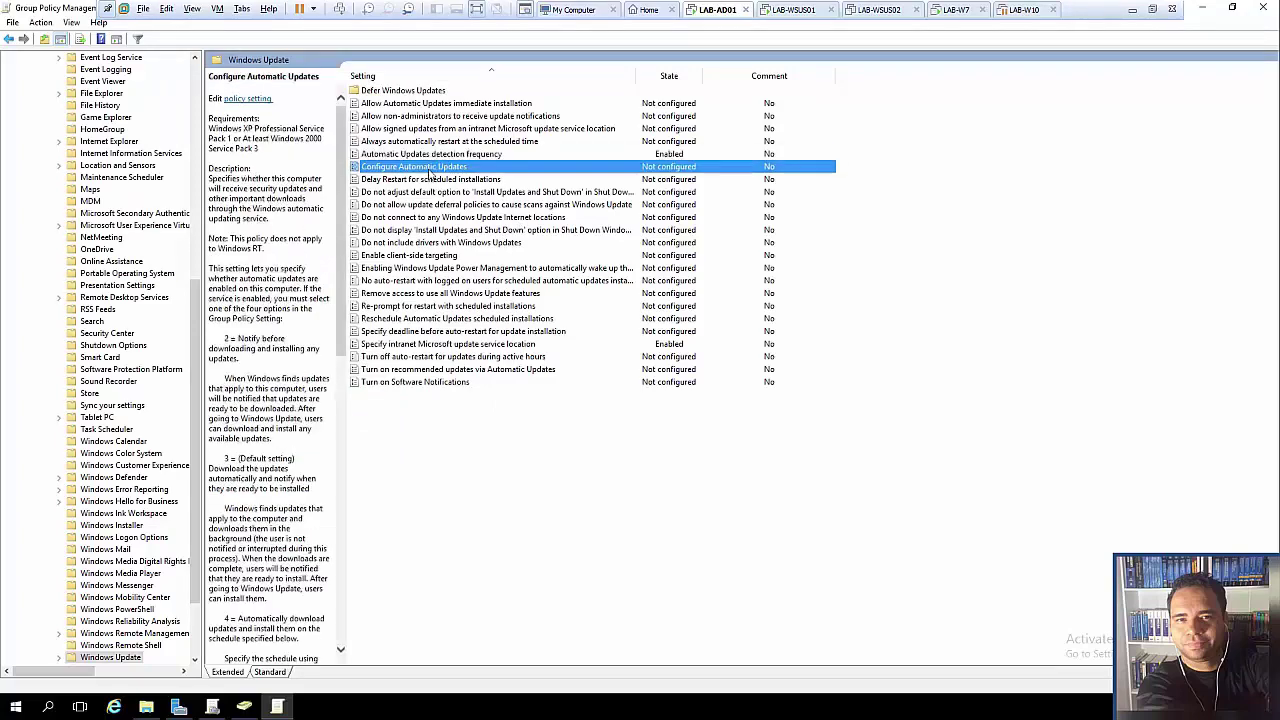
- Enable Configure Automatic Updates with mode '4 - Auto download and schedule the install'
double_click(430, 167)
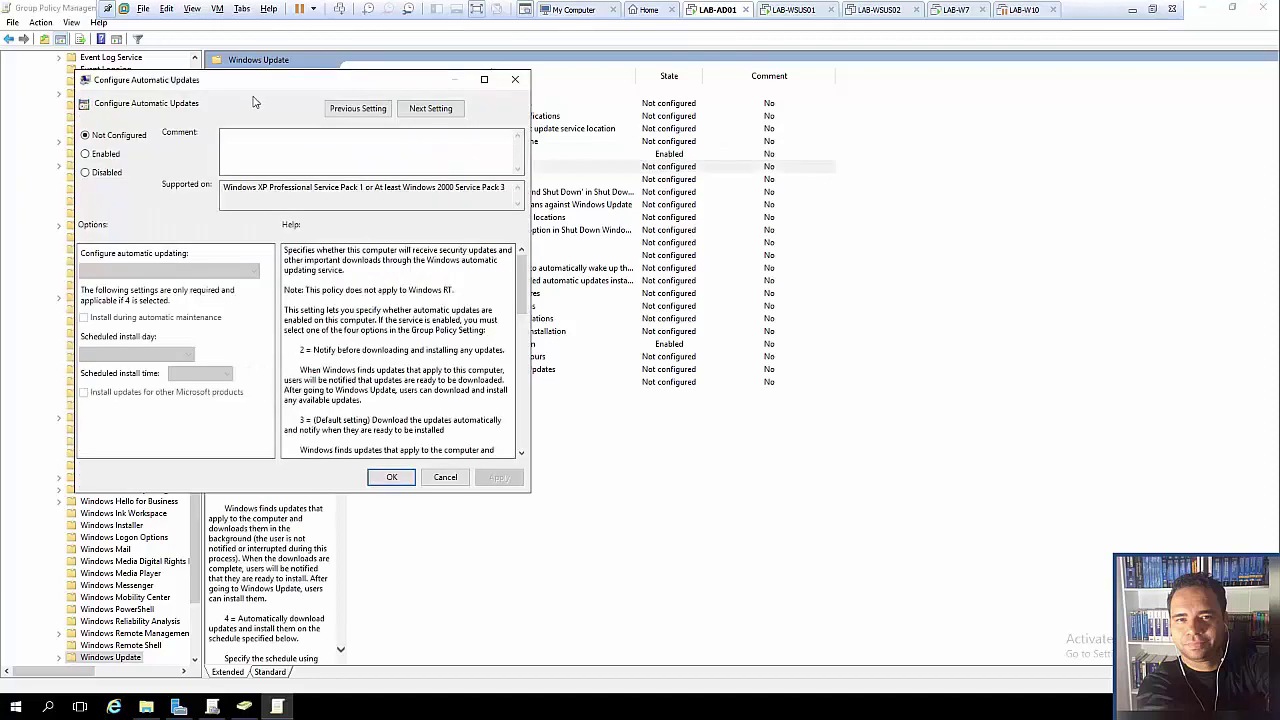
click(241, 187)
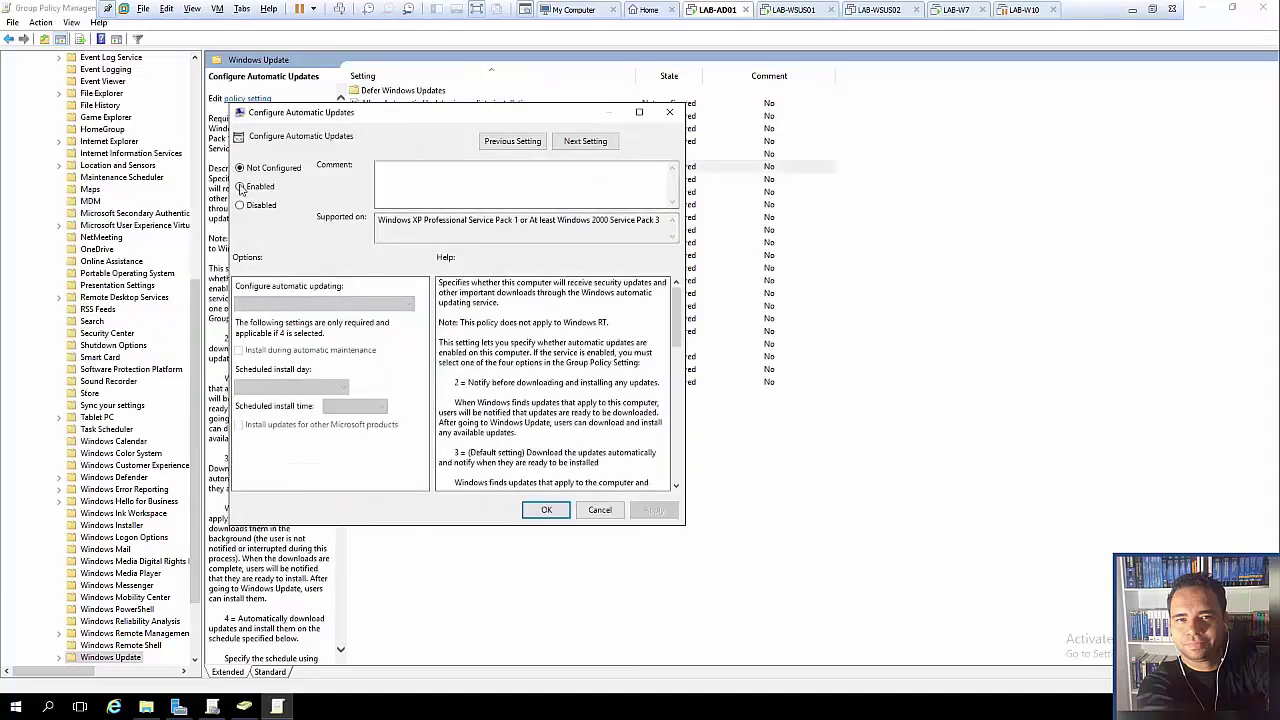
drag(378, 220, 660, 222)
click(648, 222)
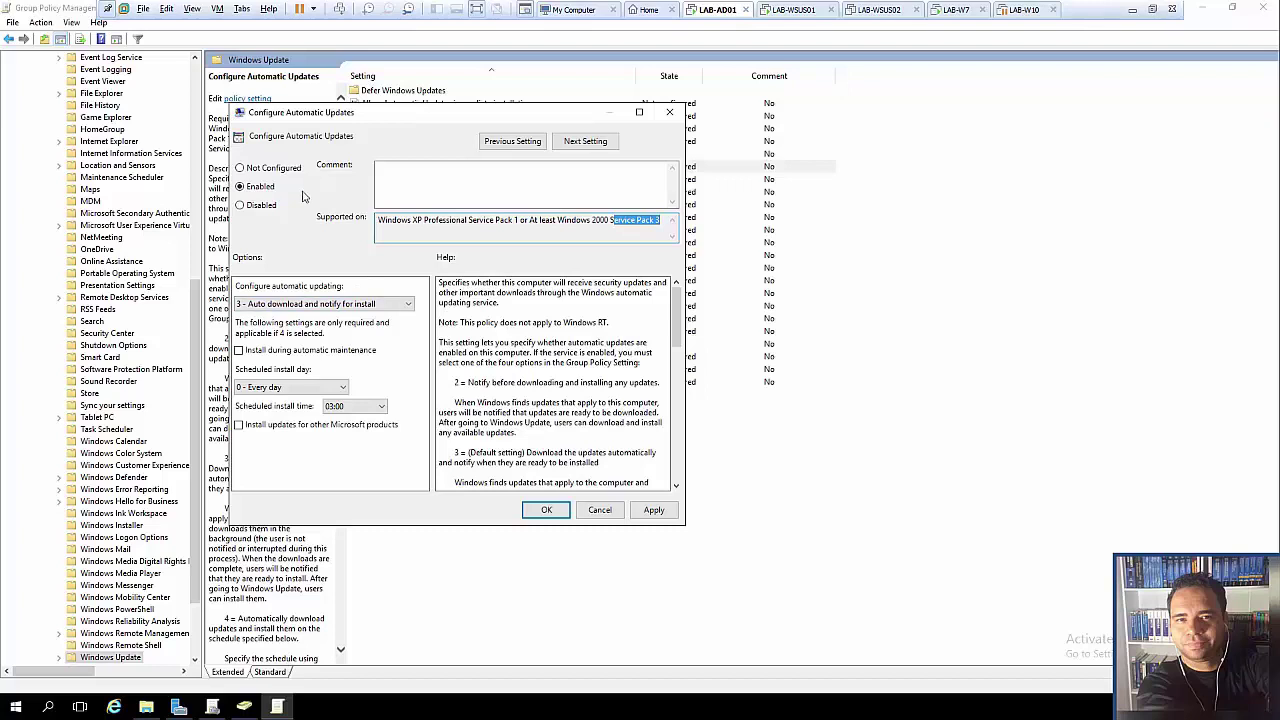
click(350, 308)
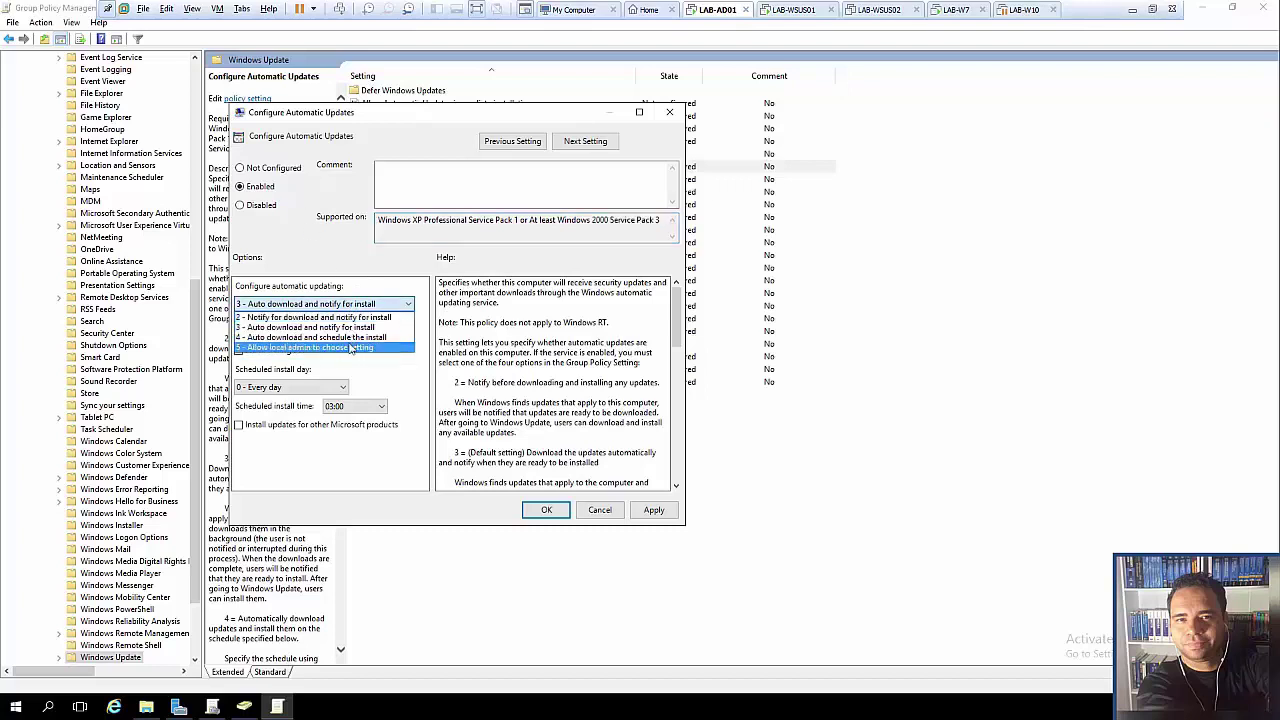
click(408, 305)
click(413, 306)
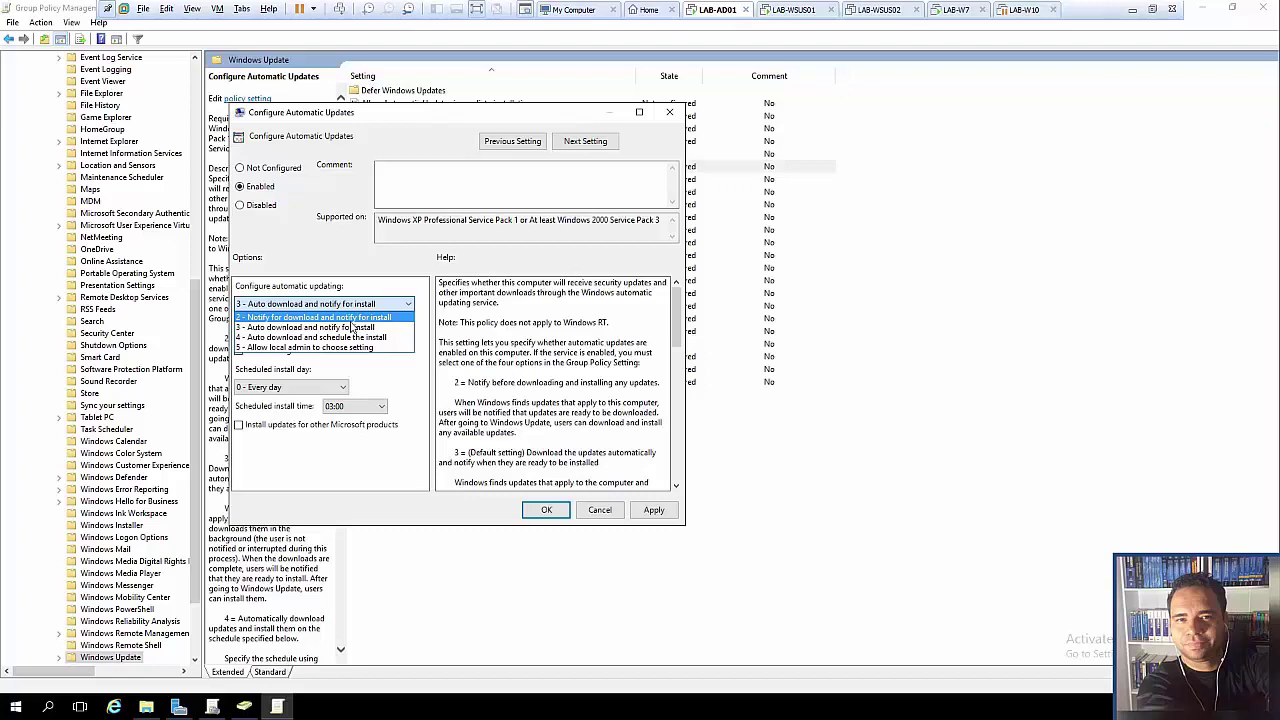
click(354, 328)
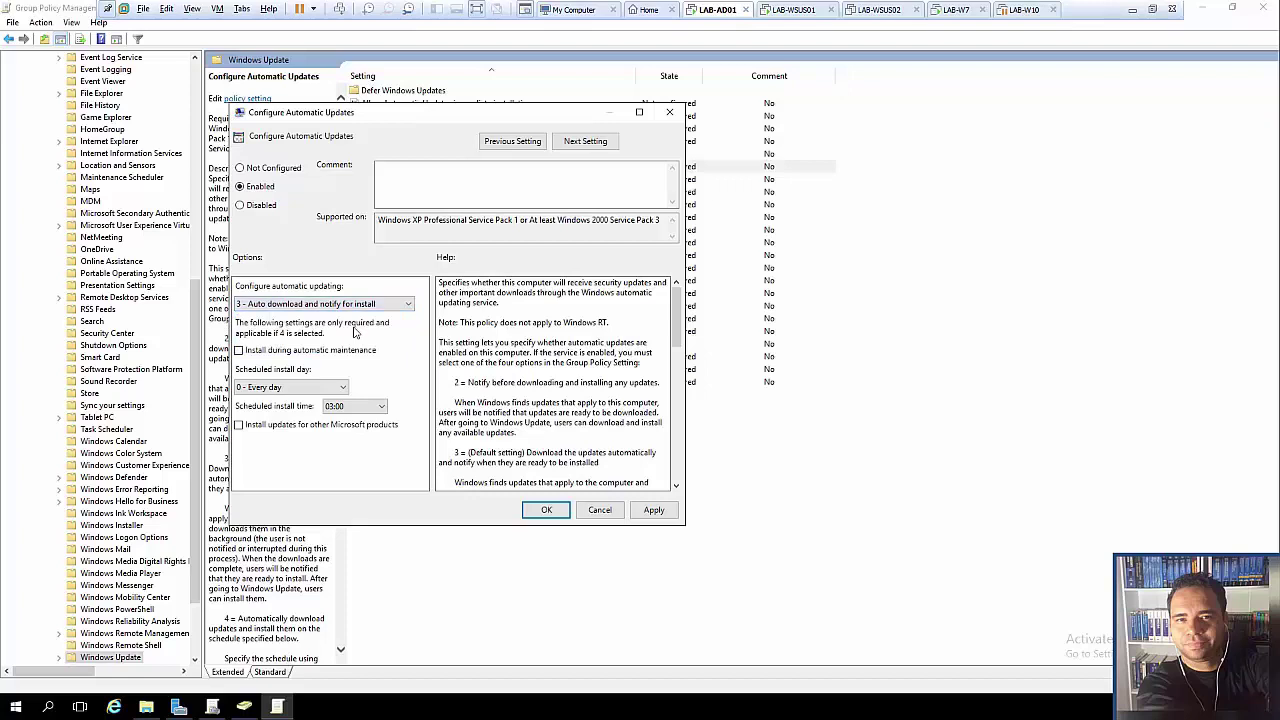
click(348, 305)
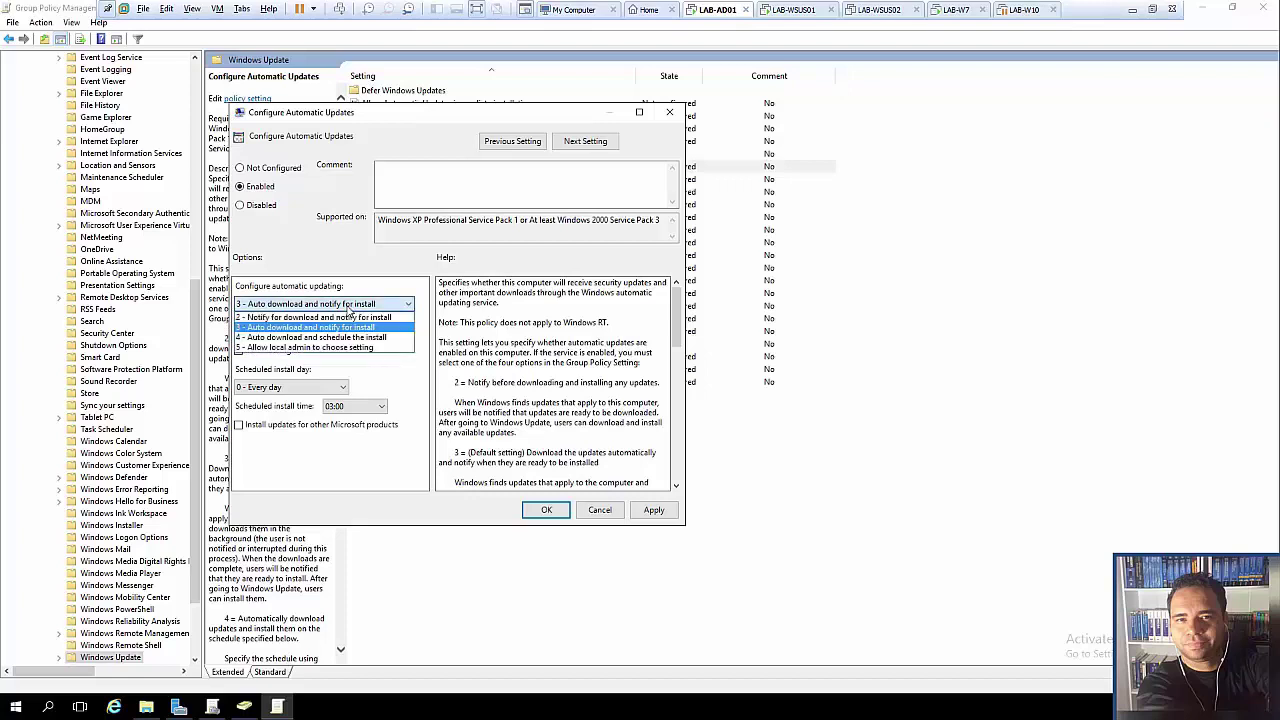
click(338, 344)
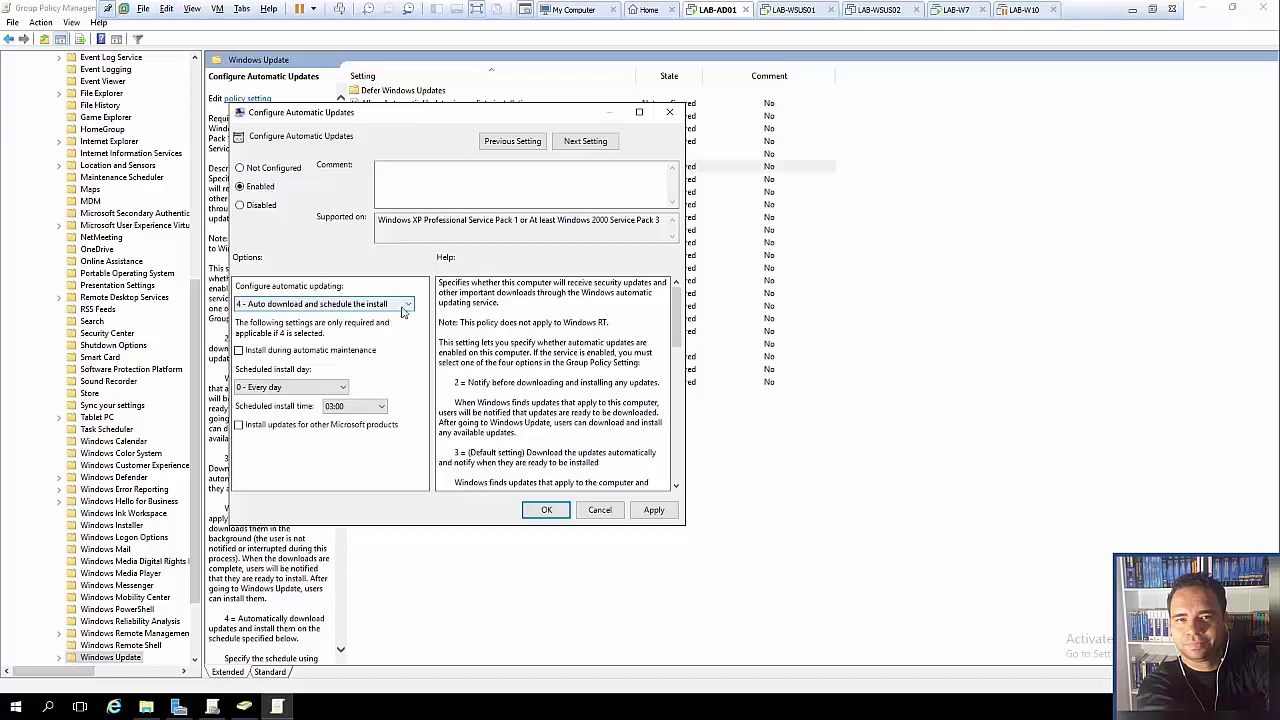
click(403, 309)
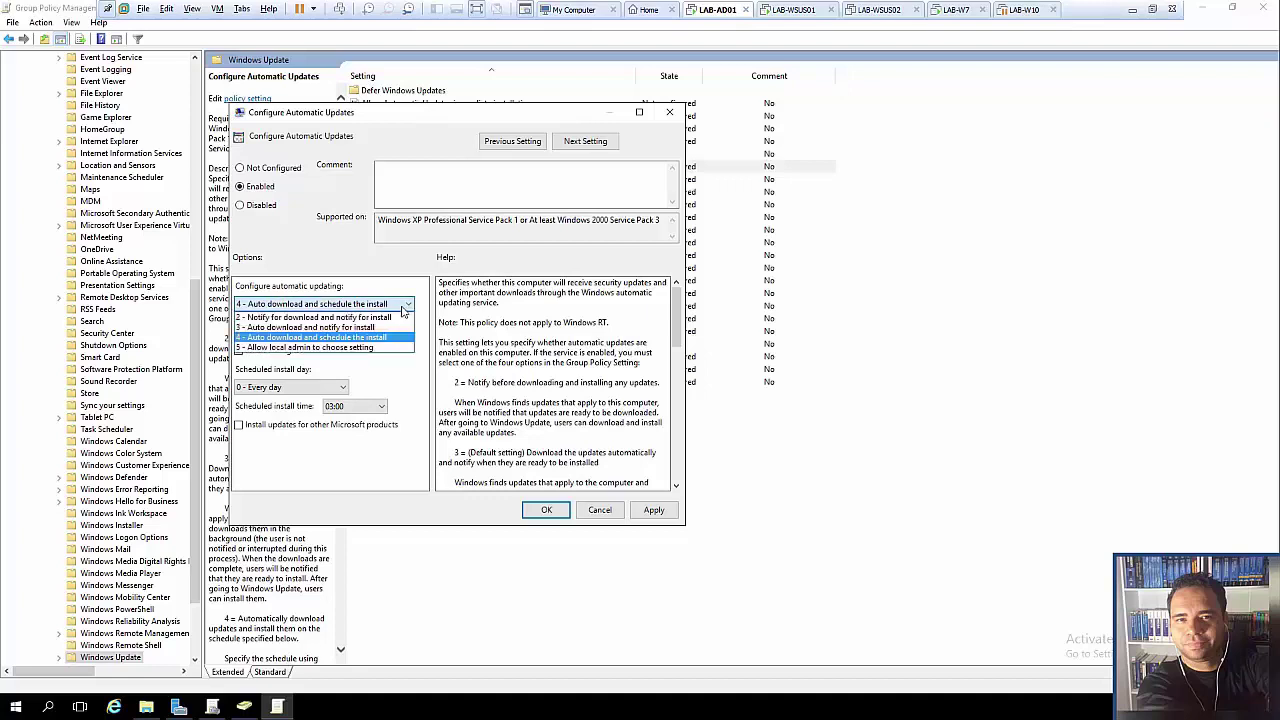
click(390, 339)
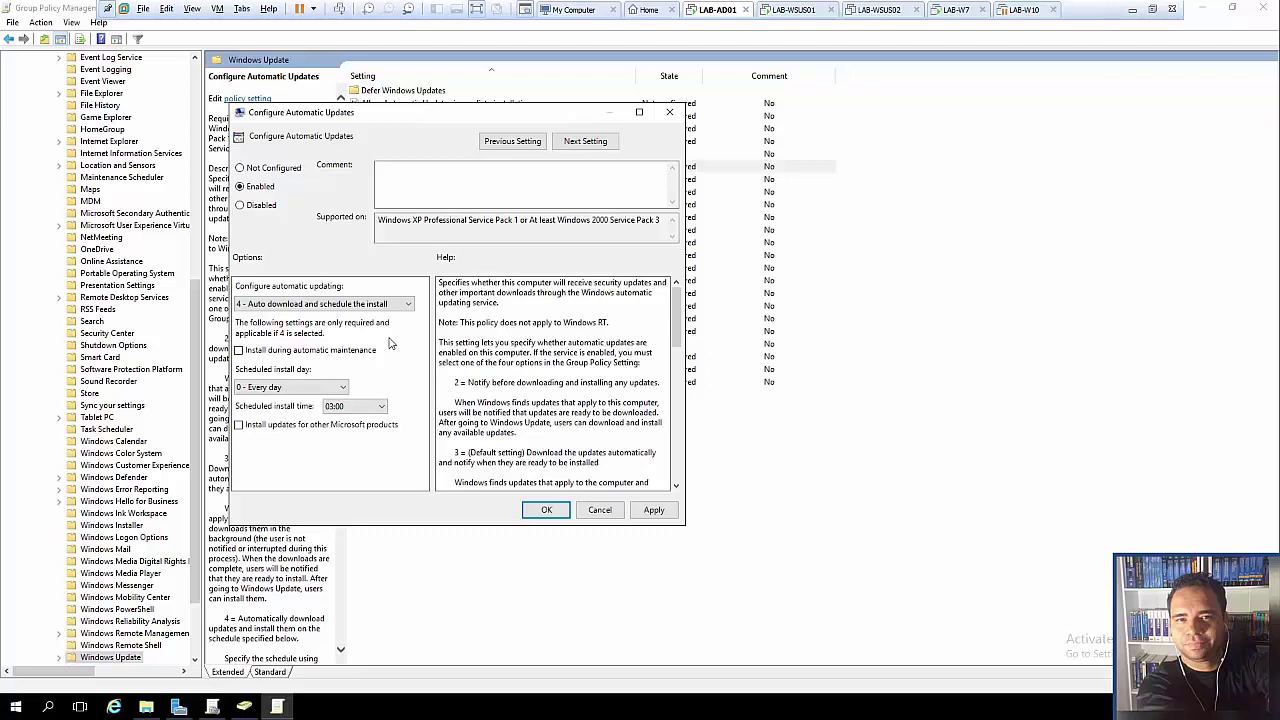
- Set the scheduled install day to '5 - Every Thursday'
click(321, 388)
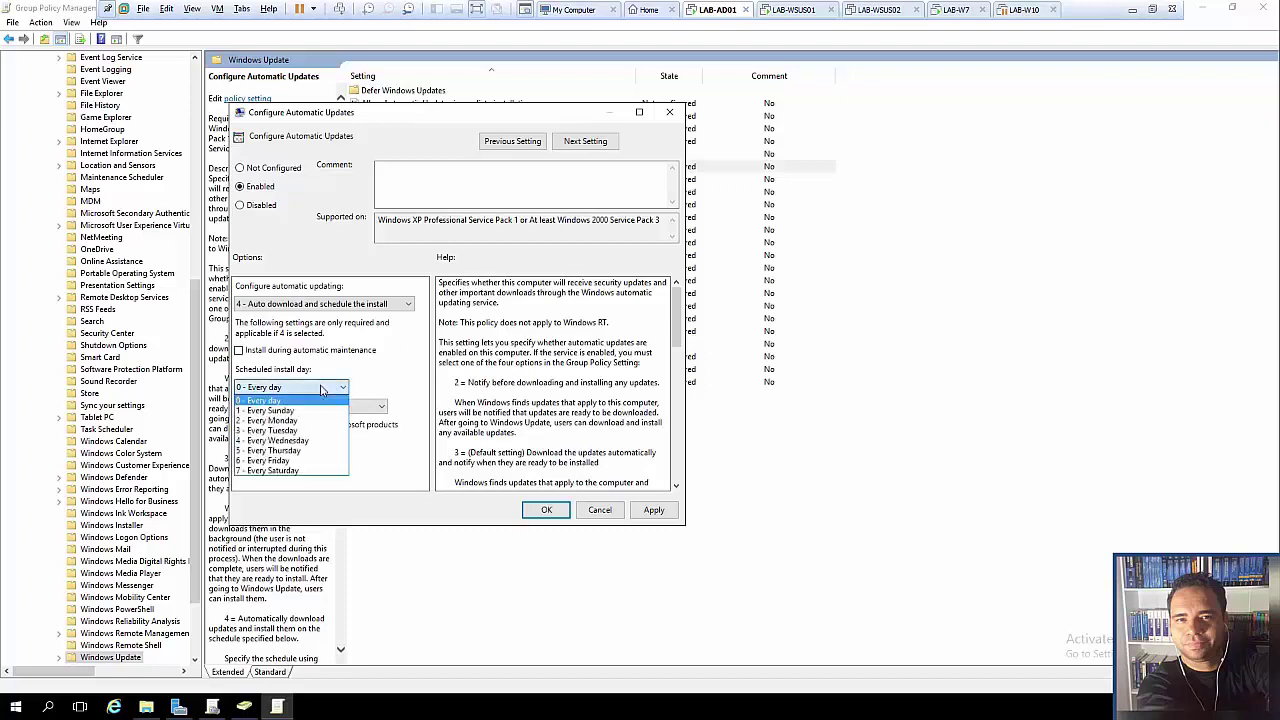
click(352, 382)
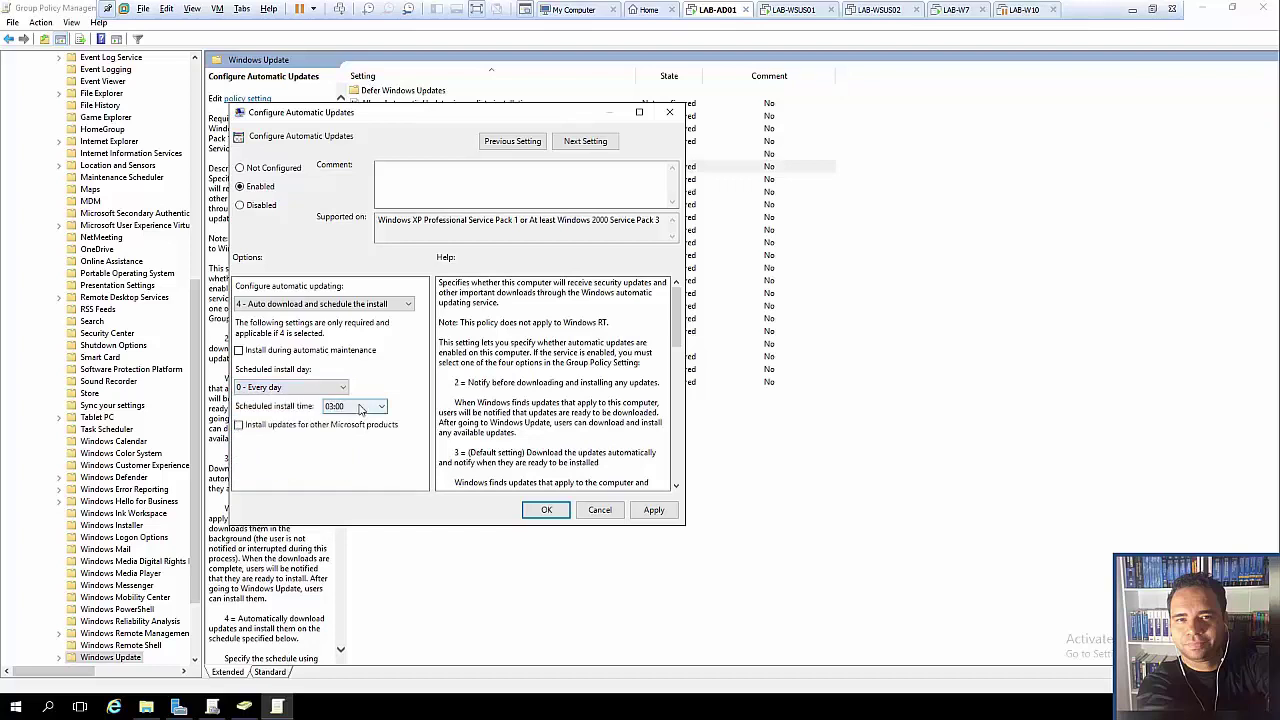
click(360, 408)
click(366, 373)
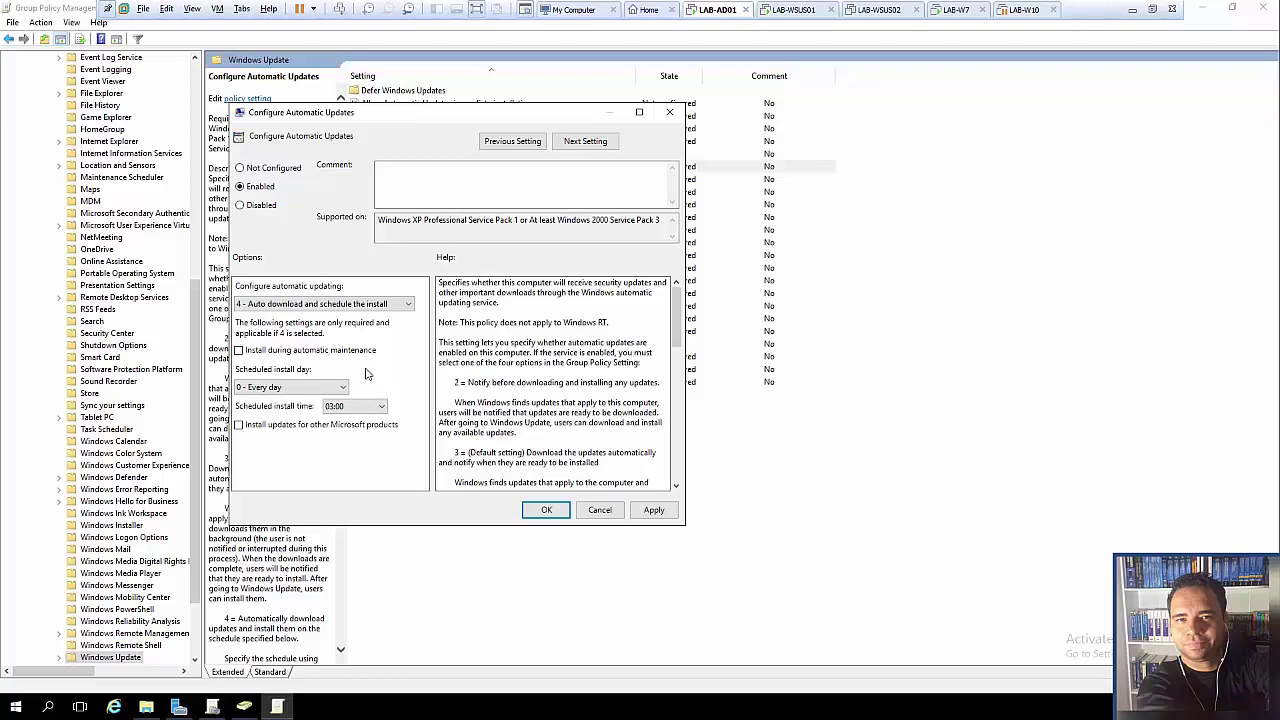
click(341, 388)
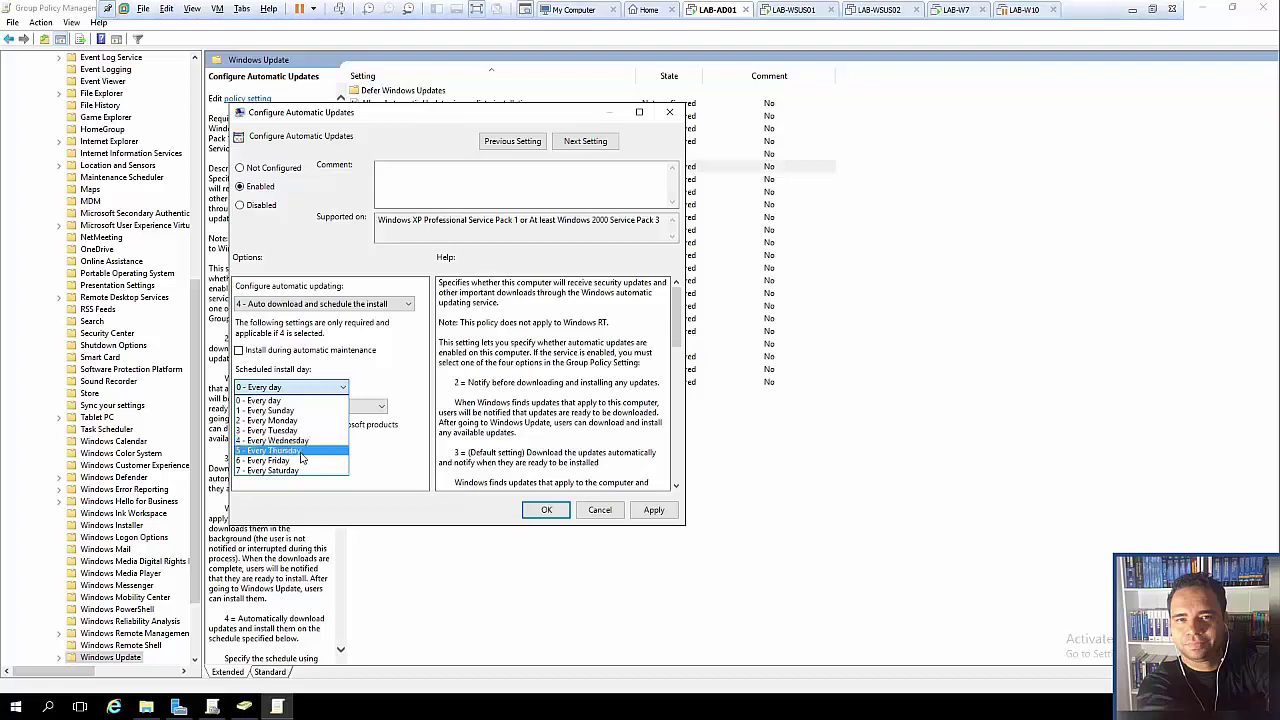
click(301, 452)
- Set the scheduled install time to 16:00 and apply the Thursday schedule
click(350, 408)
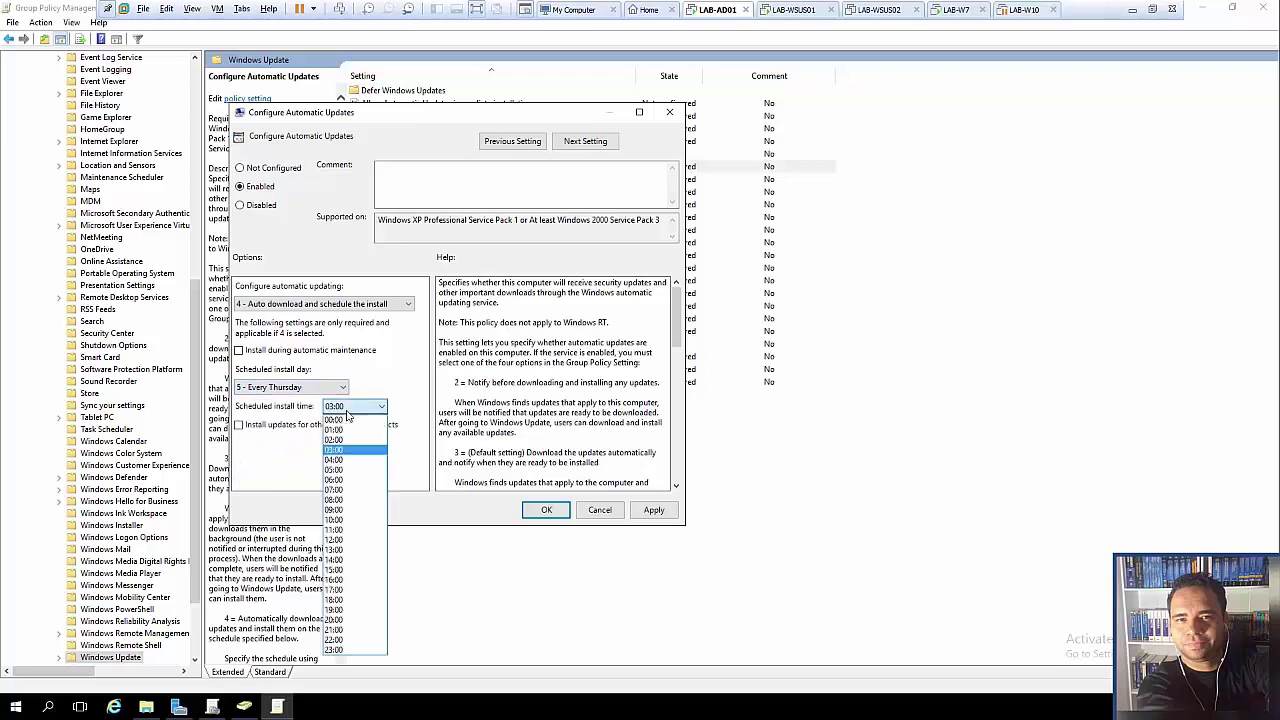
click(346, 541)
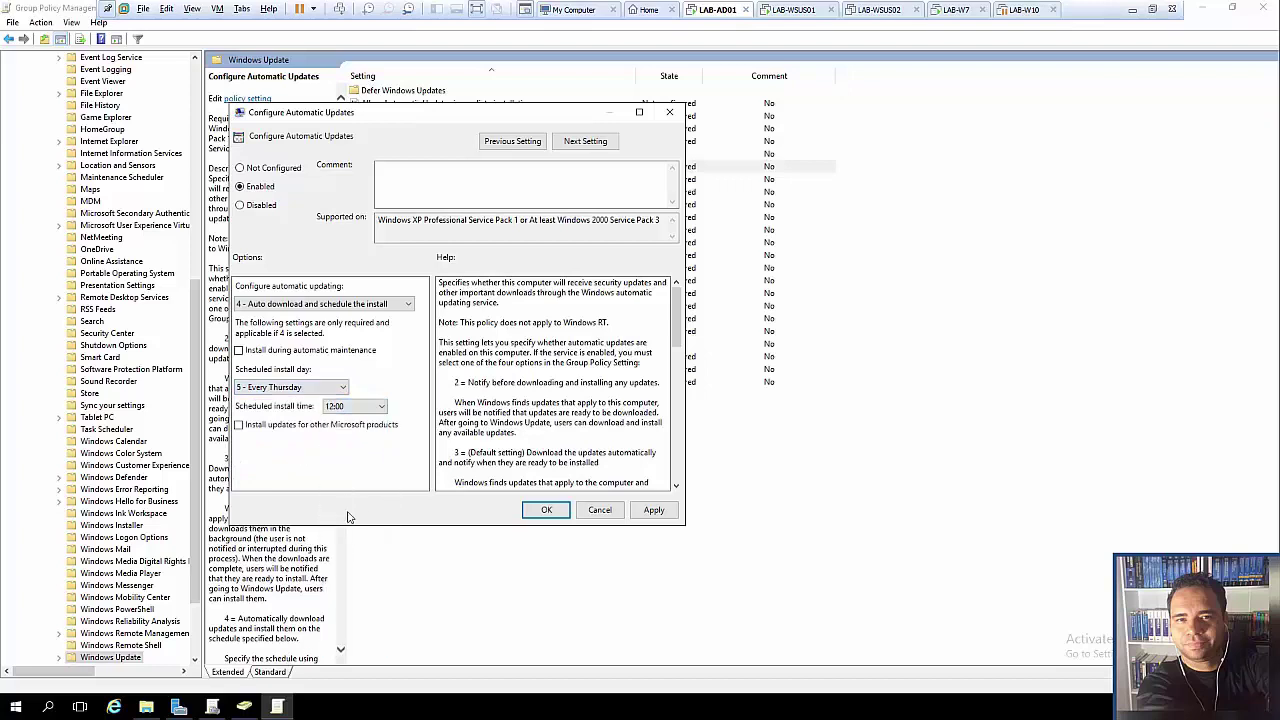
click(362, 410)
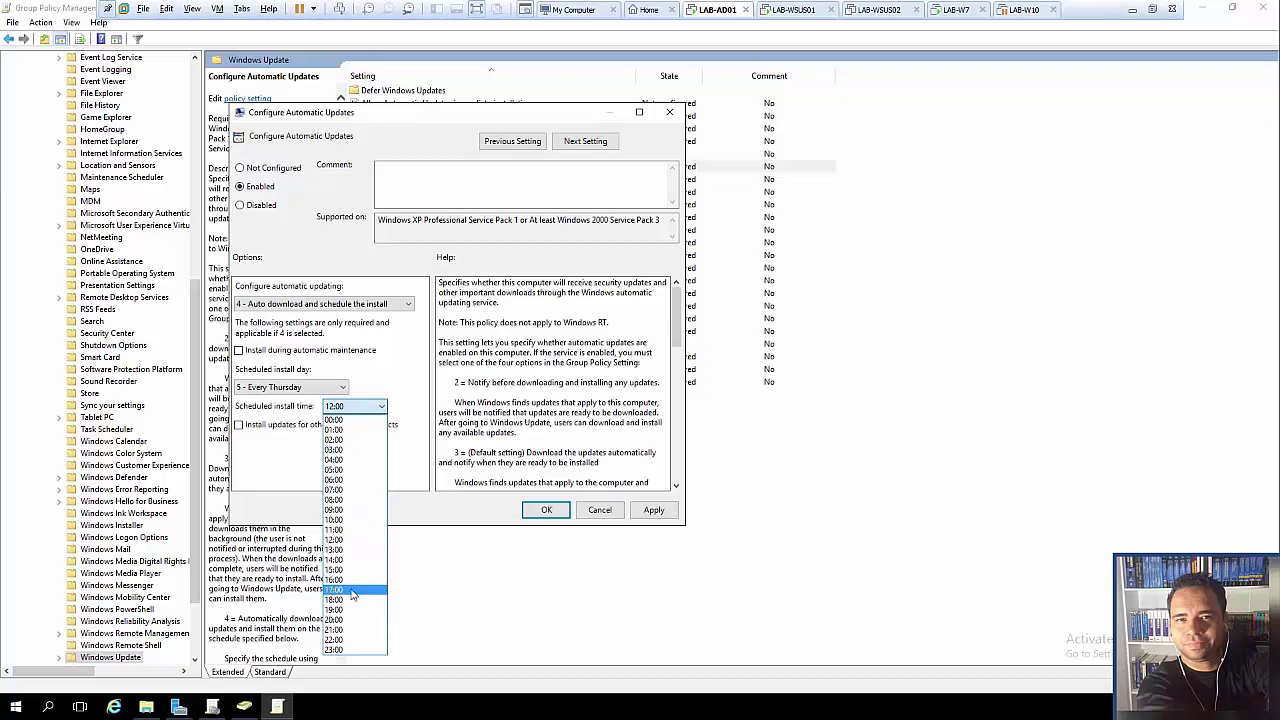
click(352, 590)
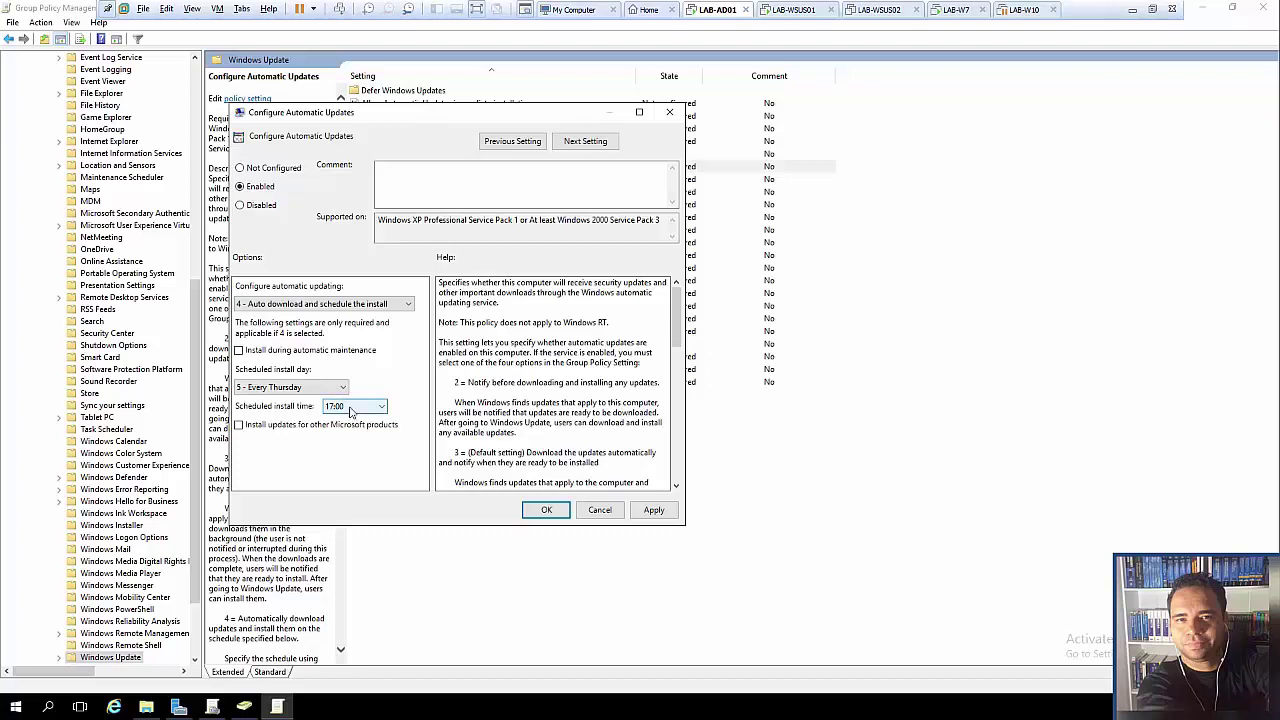
click(350, 407)
click(350, 410)
click(357, 410)
click(355, 584)
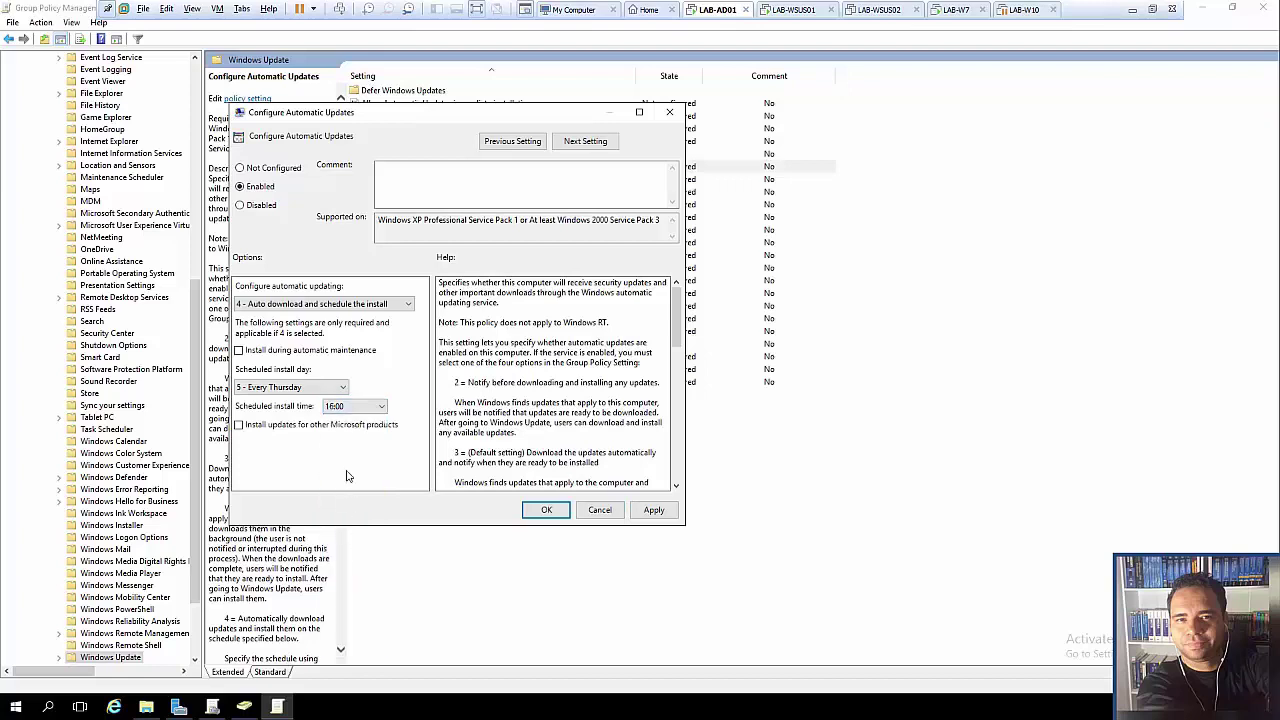
click(285, 390)
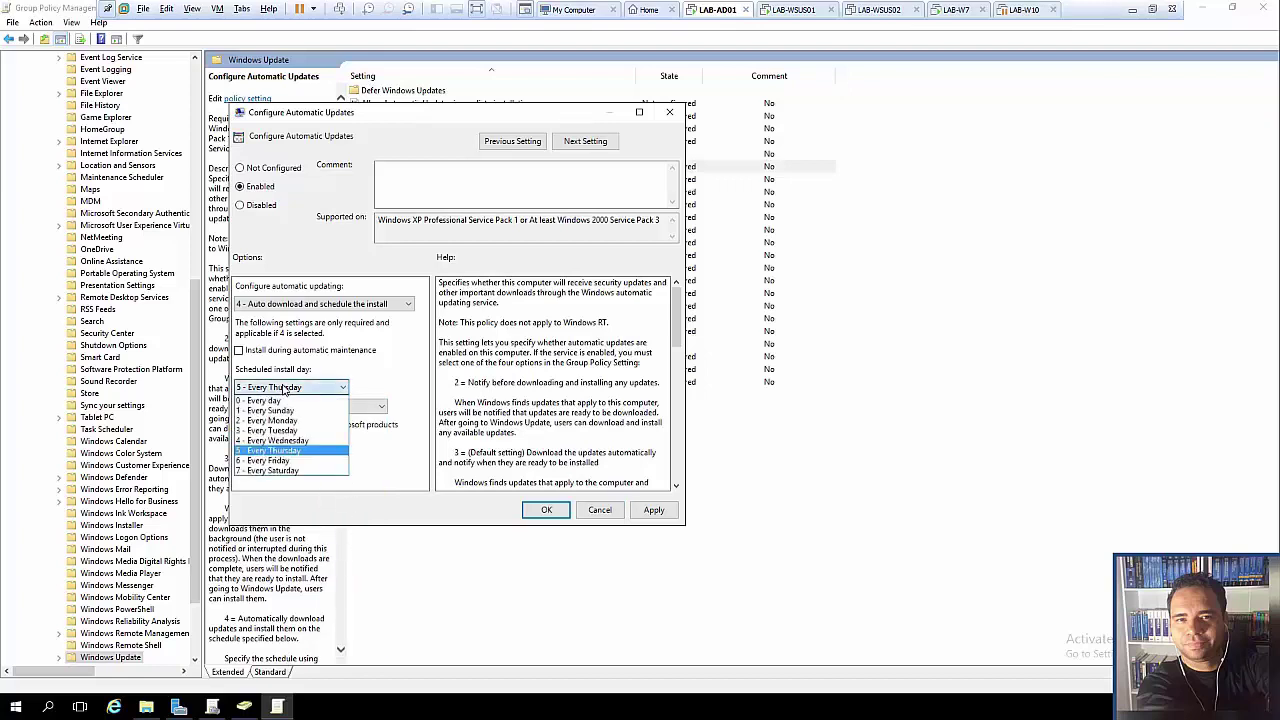
click(287, 389)
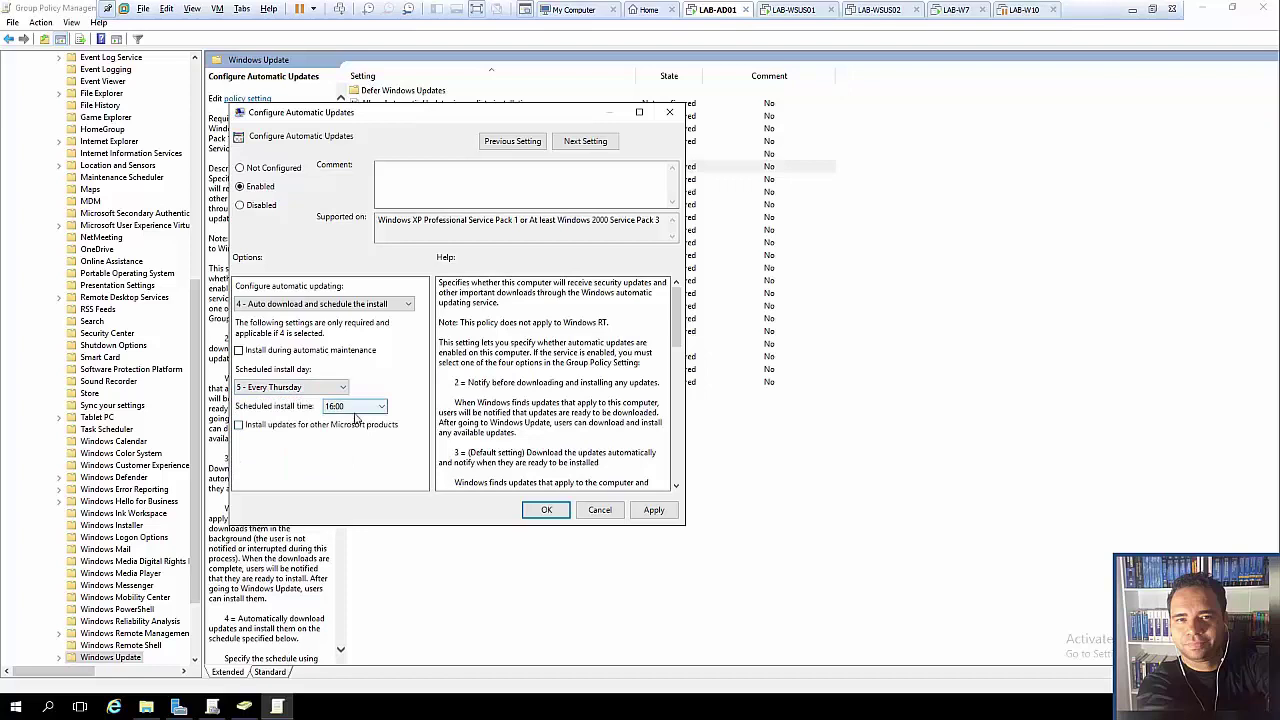
click(660, 516)
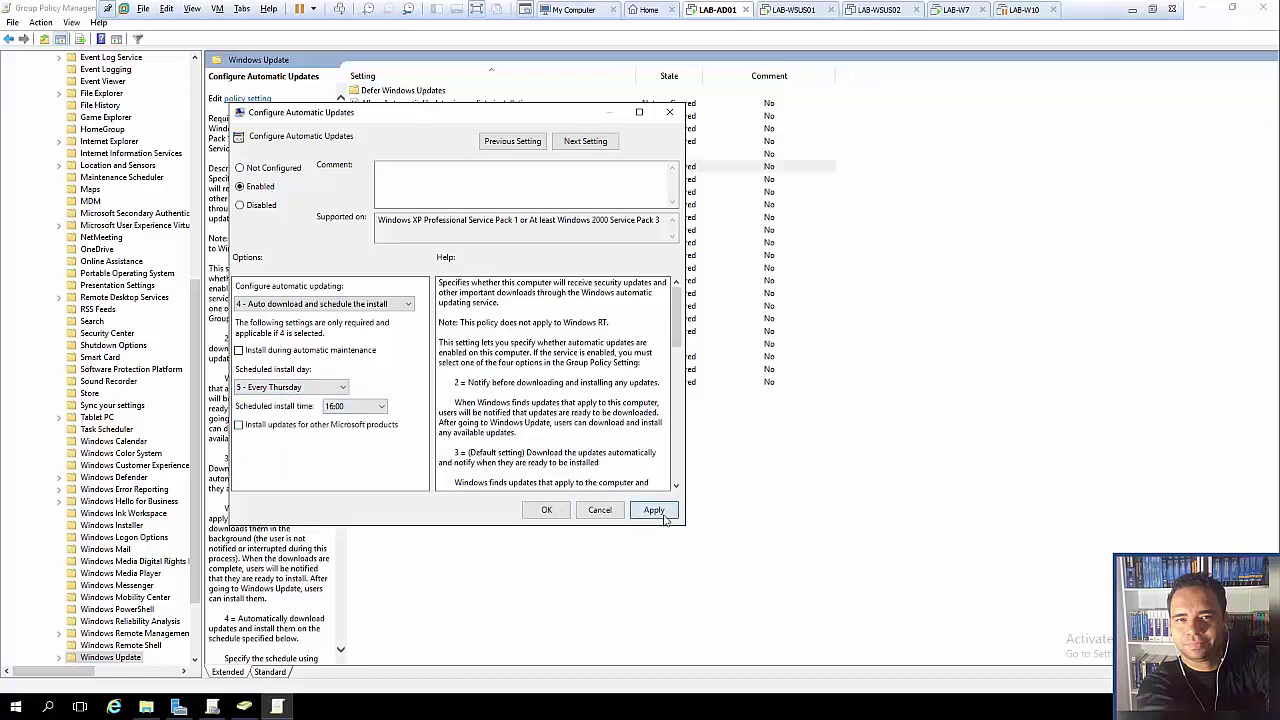
- Save Configure Automatic Updates, sort by State, and open the 'Do not display Install Updates and Shut Down' policy
click(552, 514)
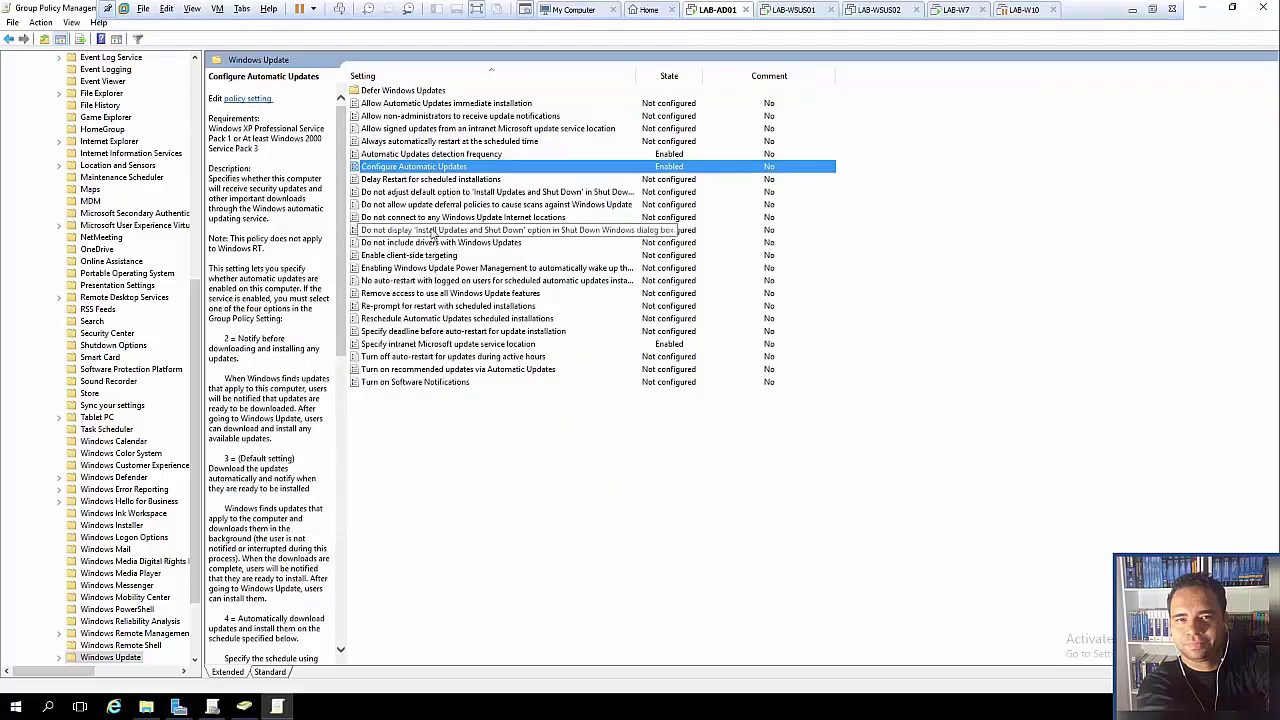
click(676, 78)
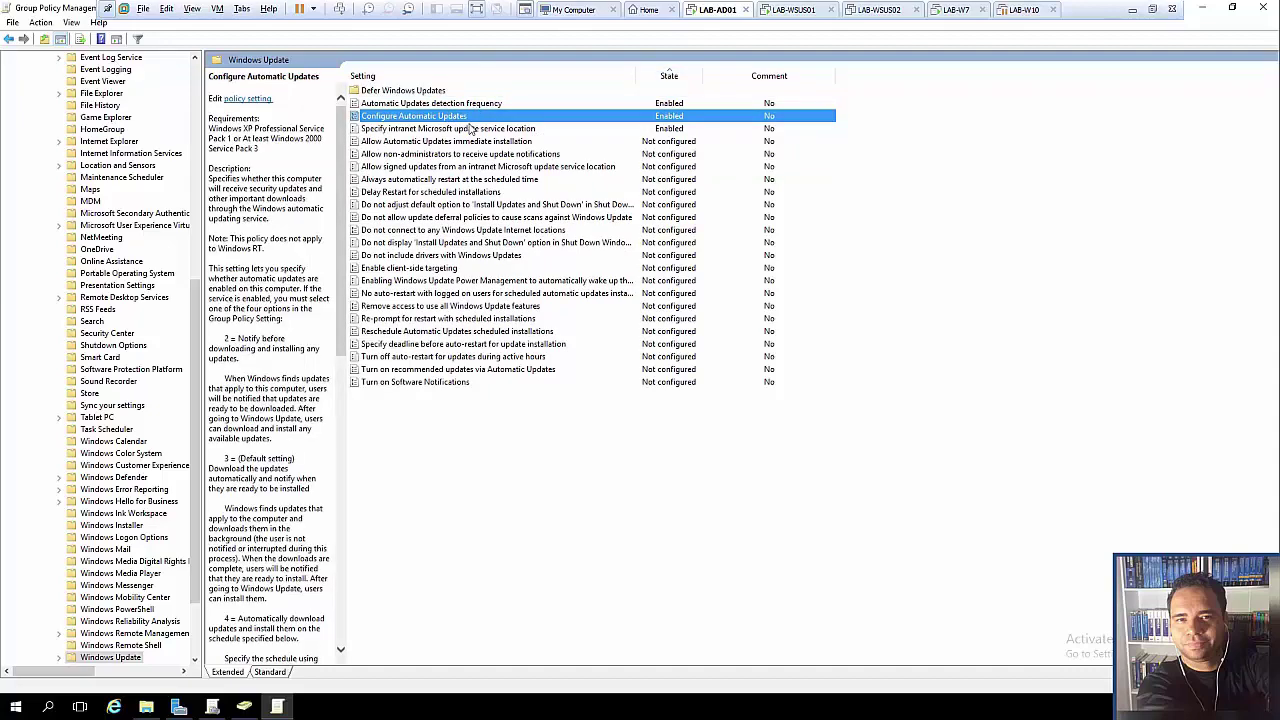
click(490, 143)
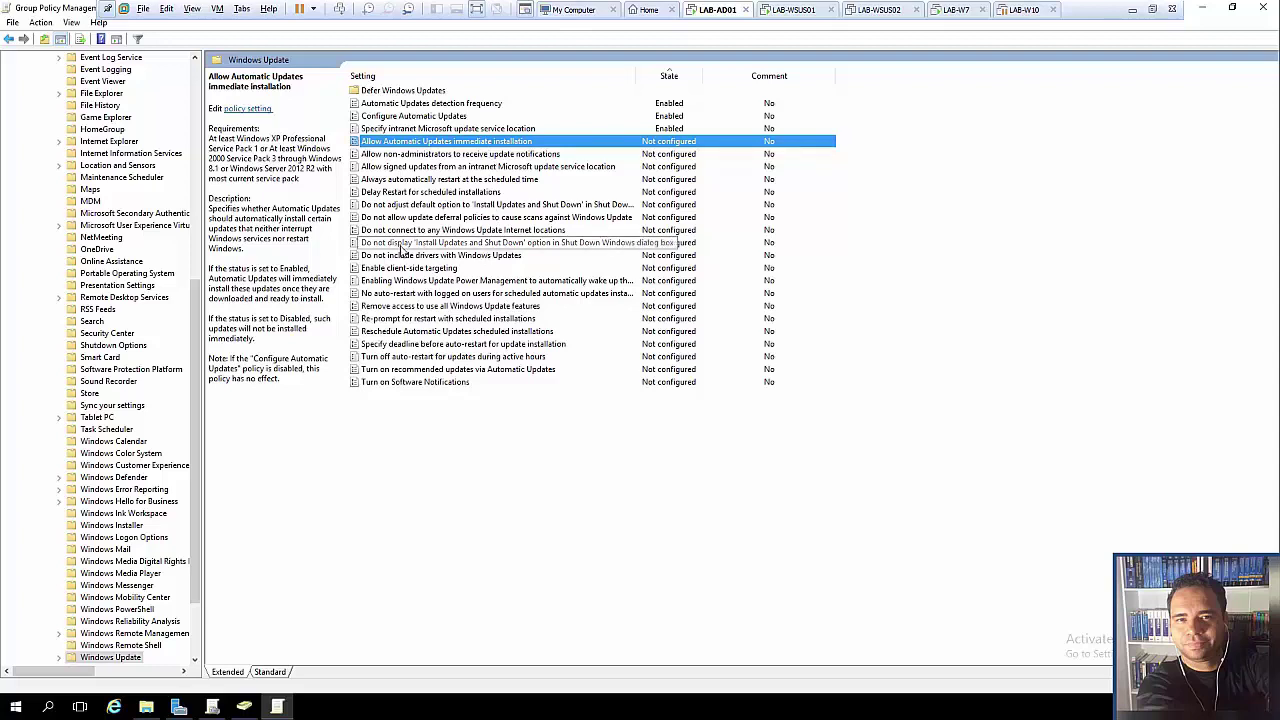
double_click(400, 251)
- Enable hiding of the Install Updates and Shut Down option and save it
click(125, 188)
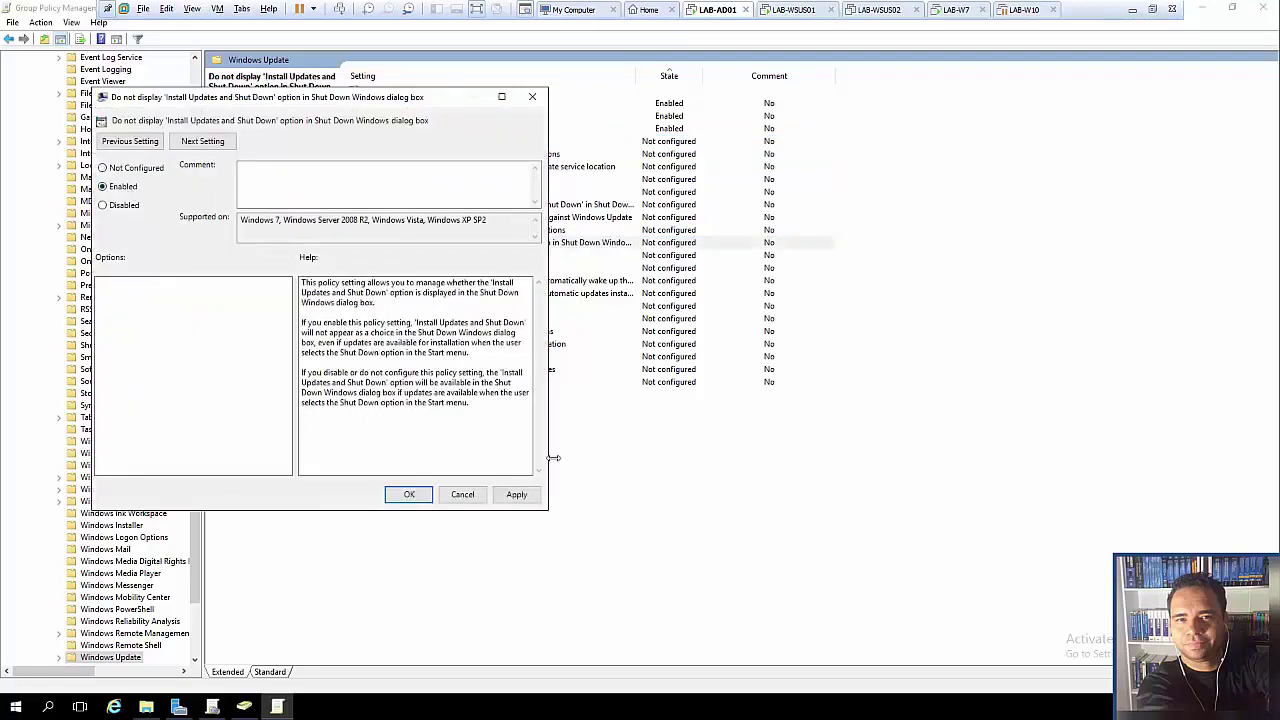
click(516, 494)
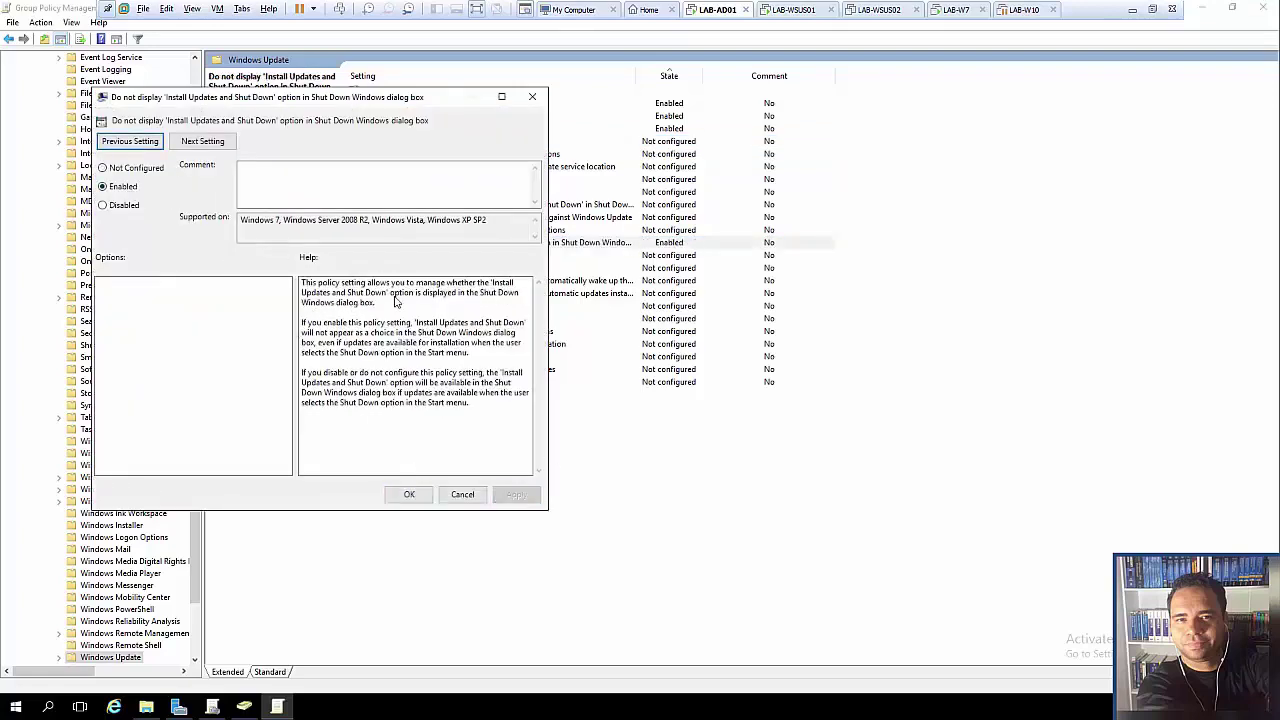
click(409, 495)
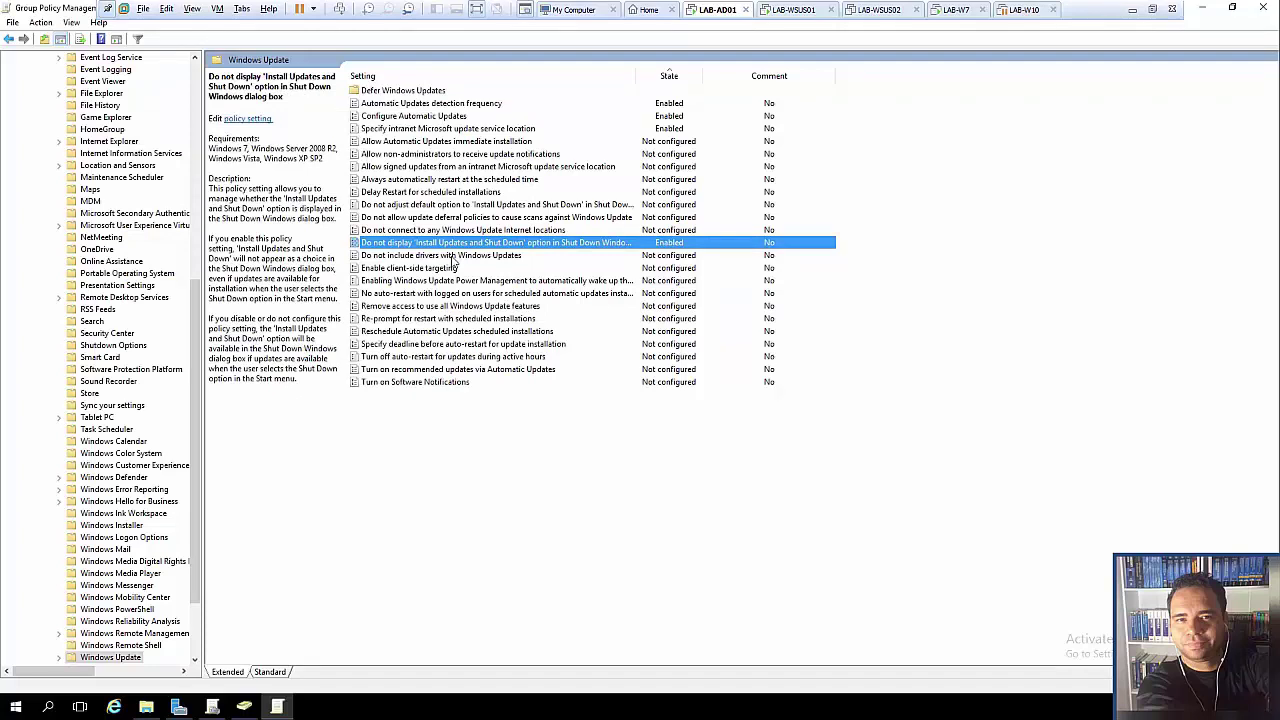
- Review 'Do not include drivers with Windows Updates' unchanged, then open Turn on Software Notifications
click(453, 256)
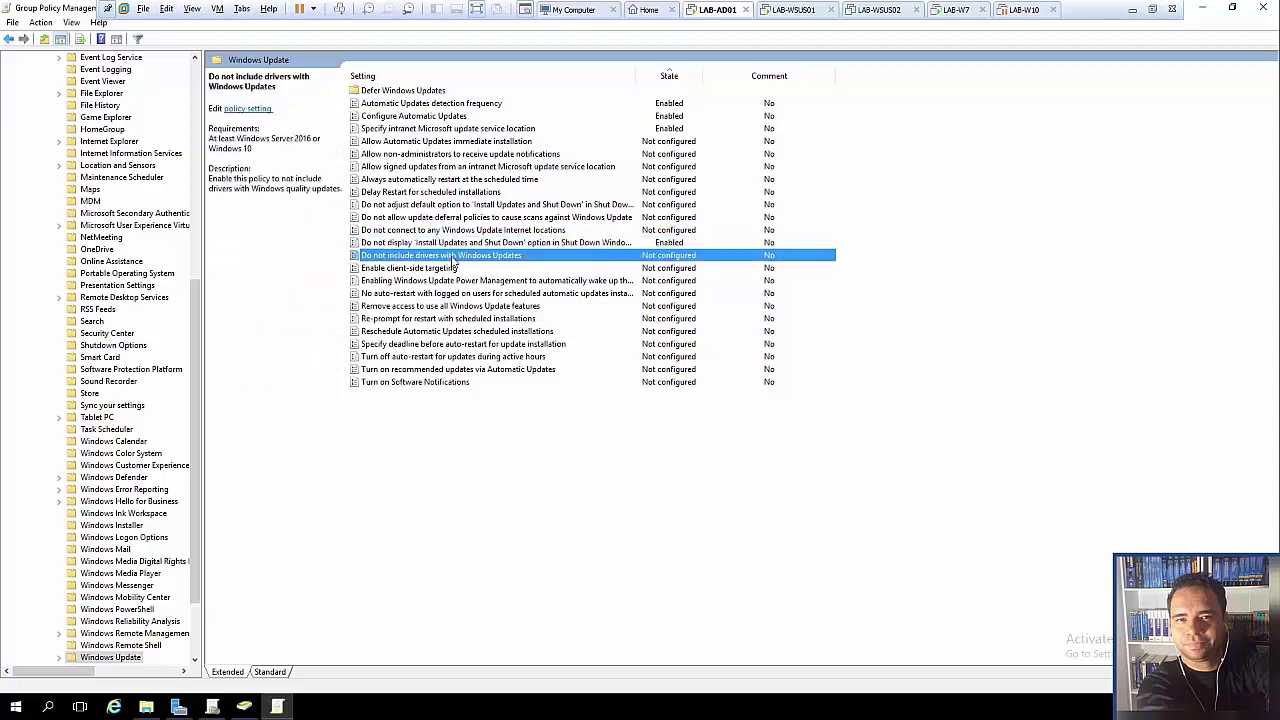
double_click(453, 256)
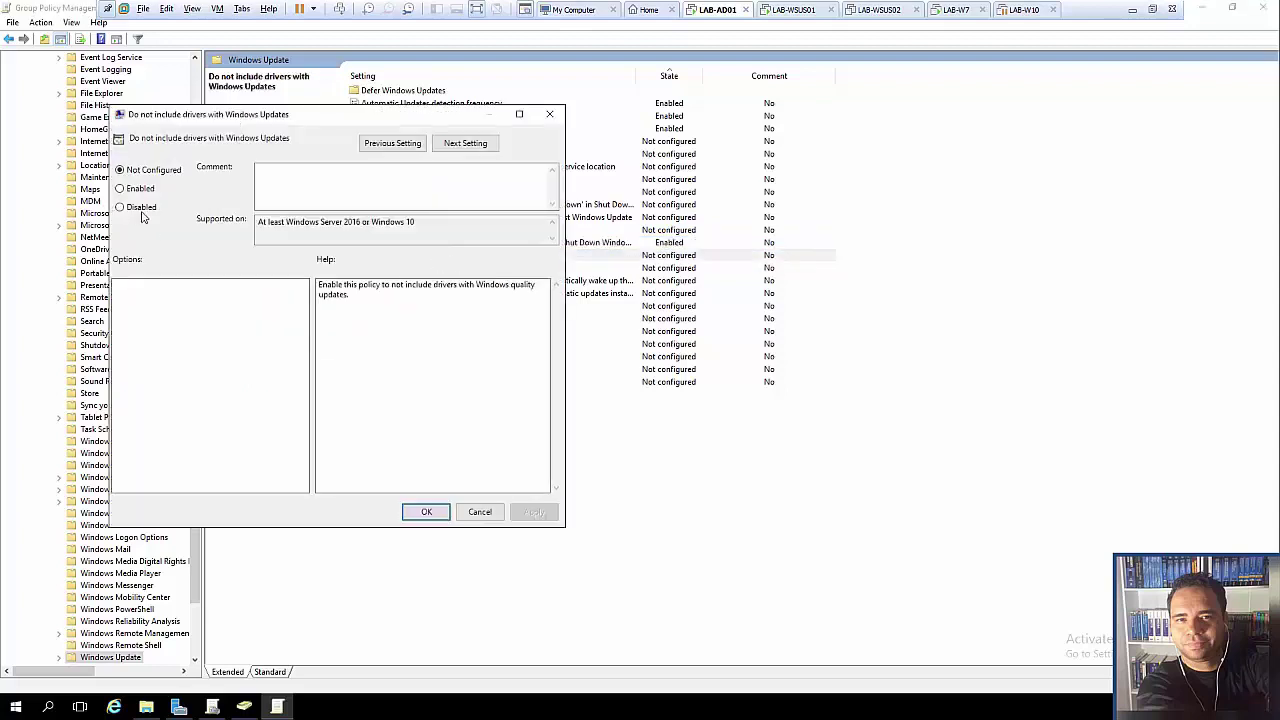
drag(415, 226, 148, 184)
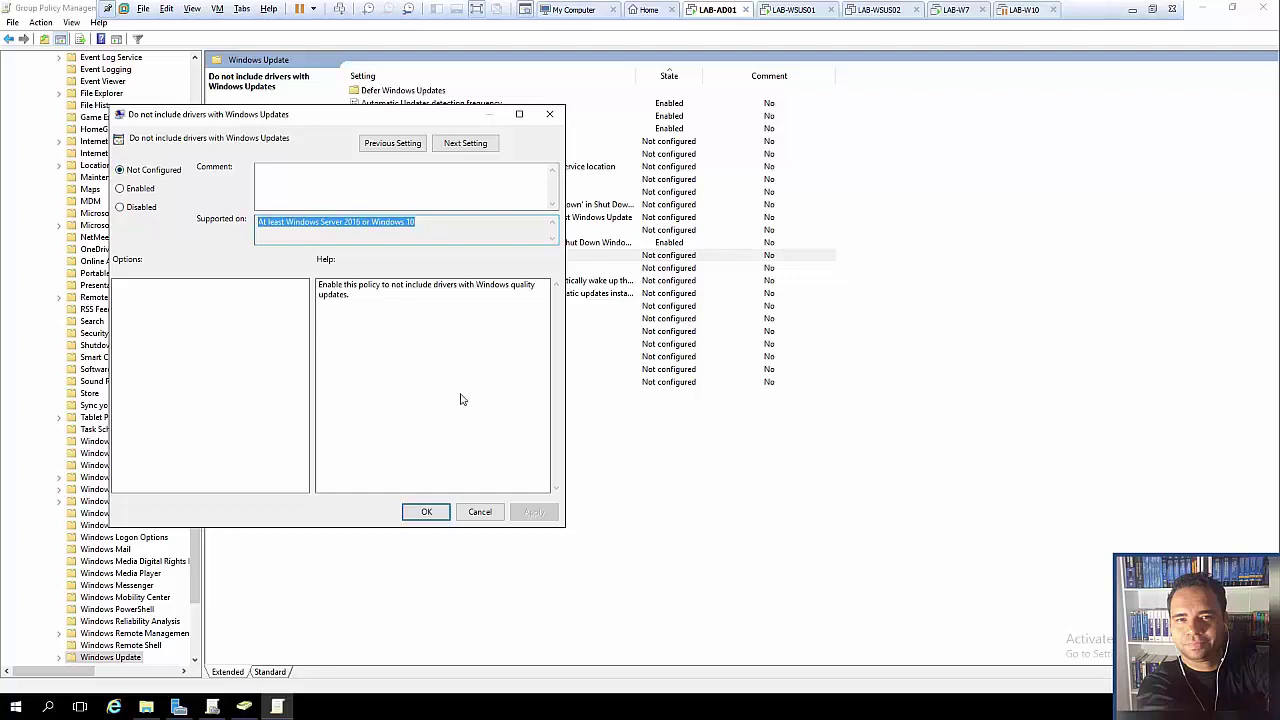
click(480, 512)
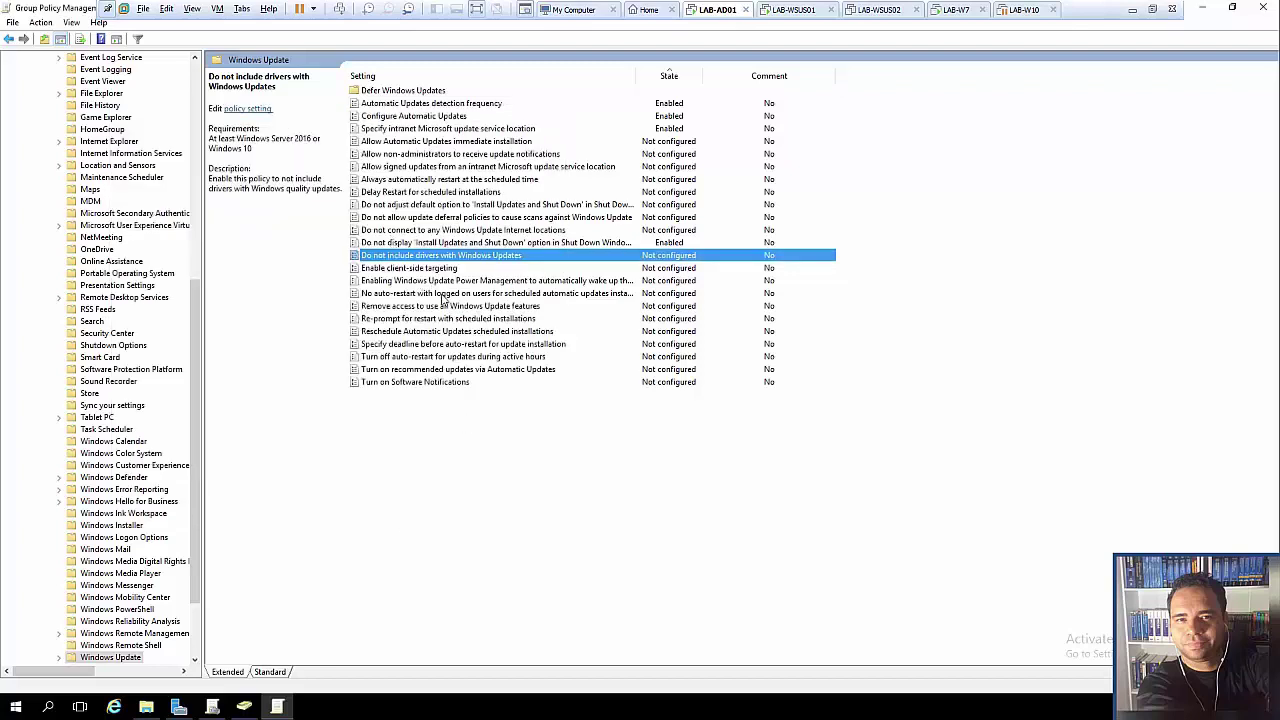
double_click(436, 256)
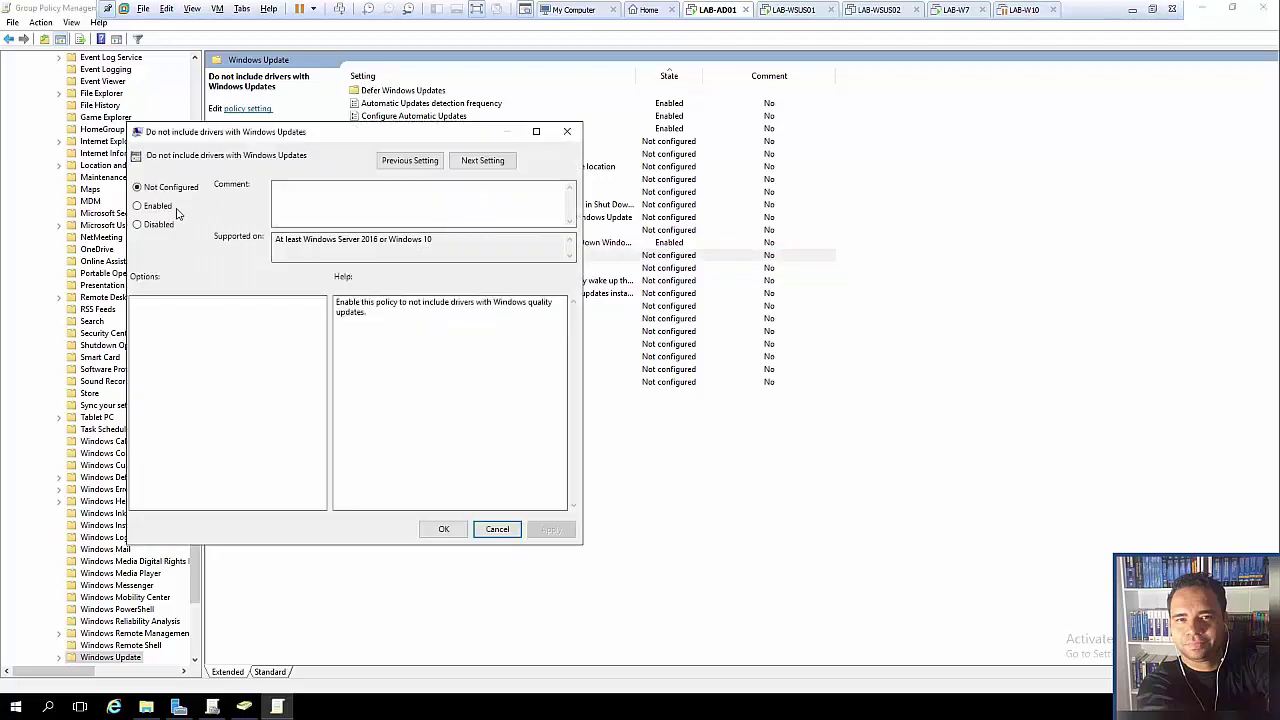
drag(446, 244, 257, 237)
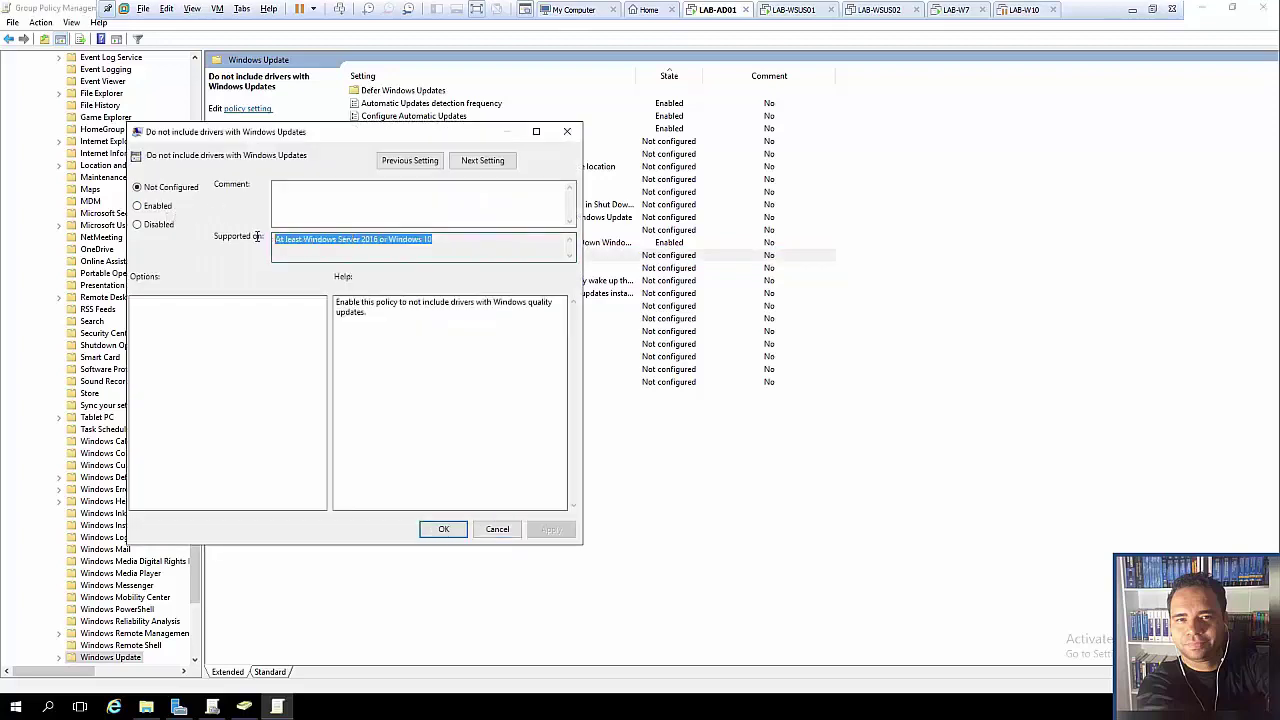
click(500, 530)
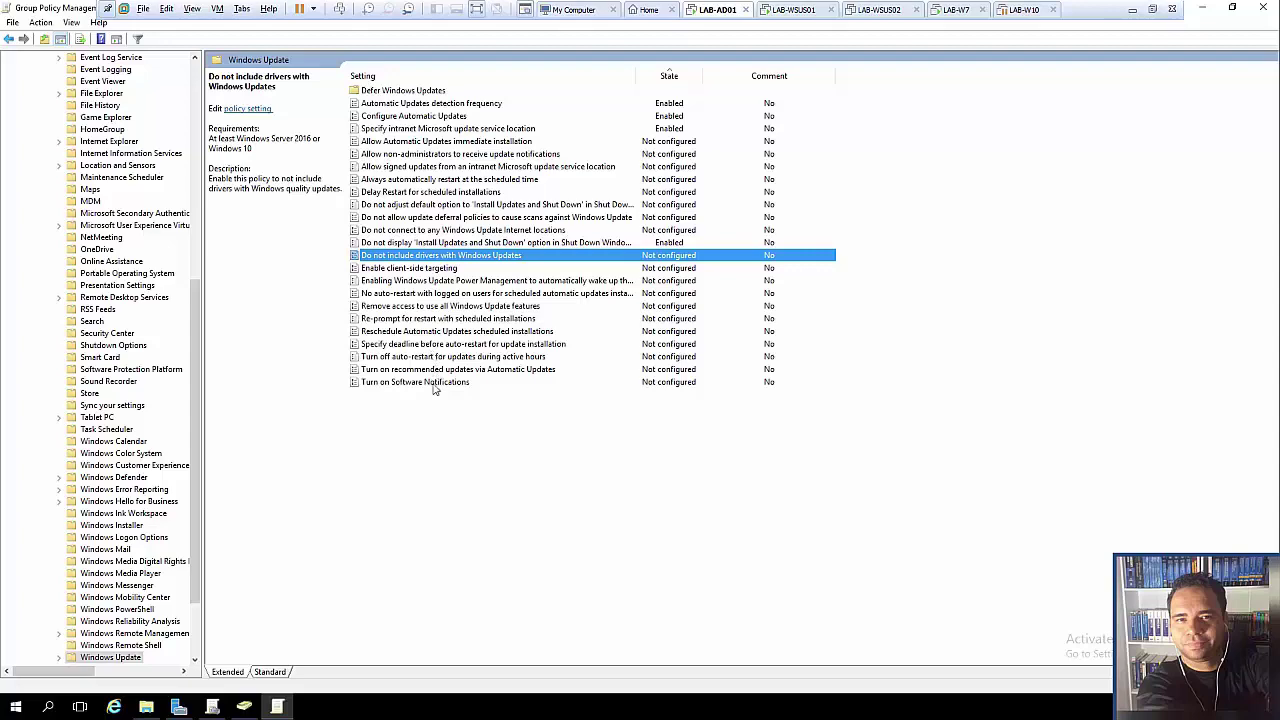
double_click(433, 383)
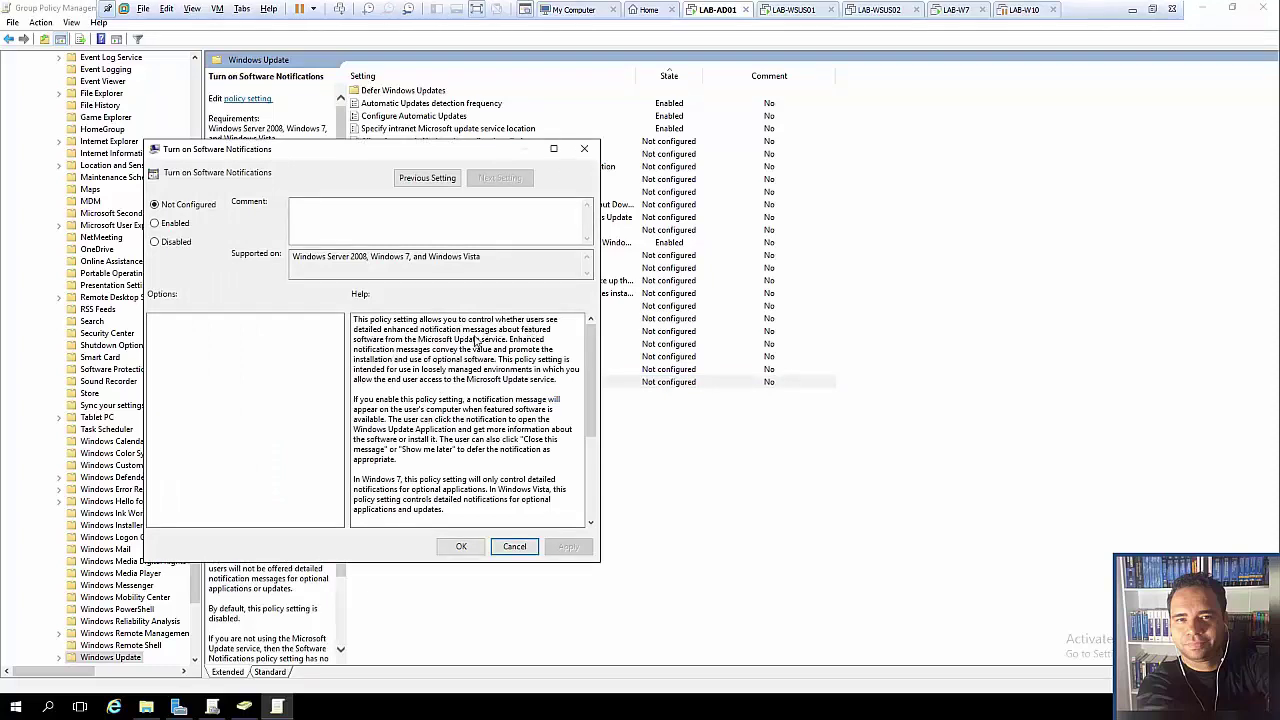
- Enable Turn on Software Notifications and re-sort by State to review the five enabled policies
click(170, 225)
click(568, 547)
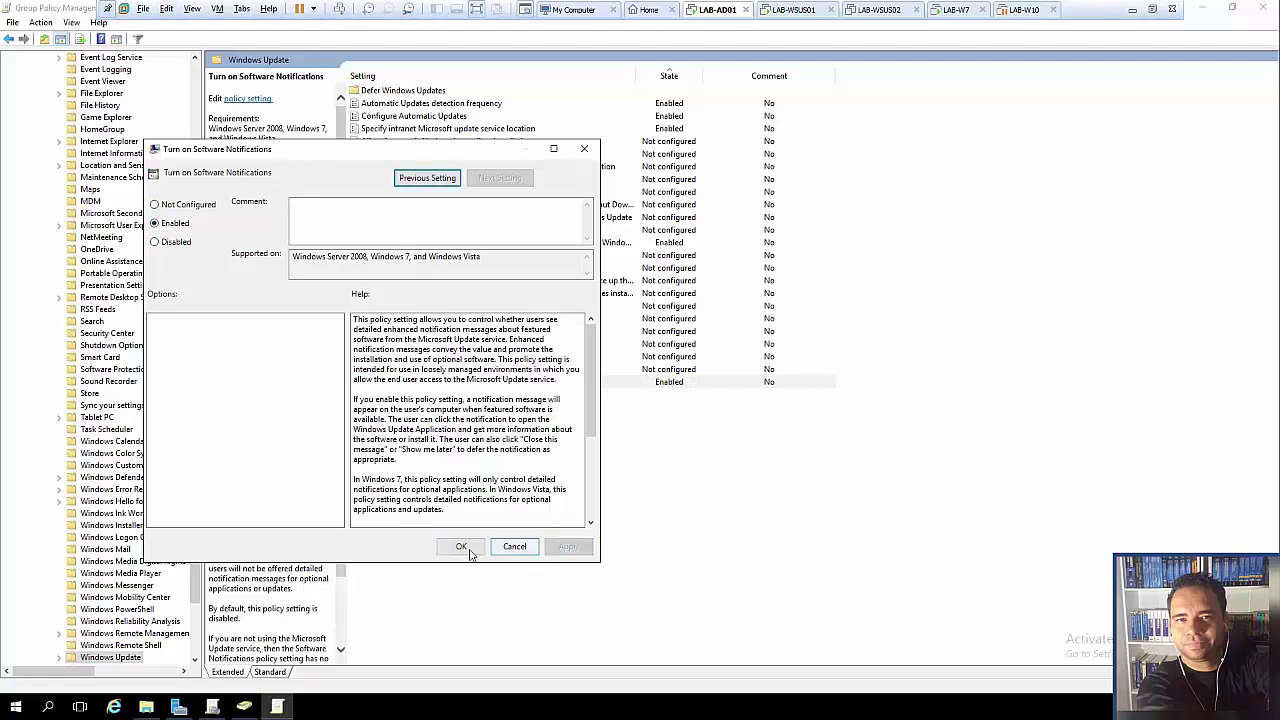
click(460, 546)
click(680, 76)
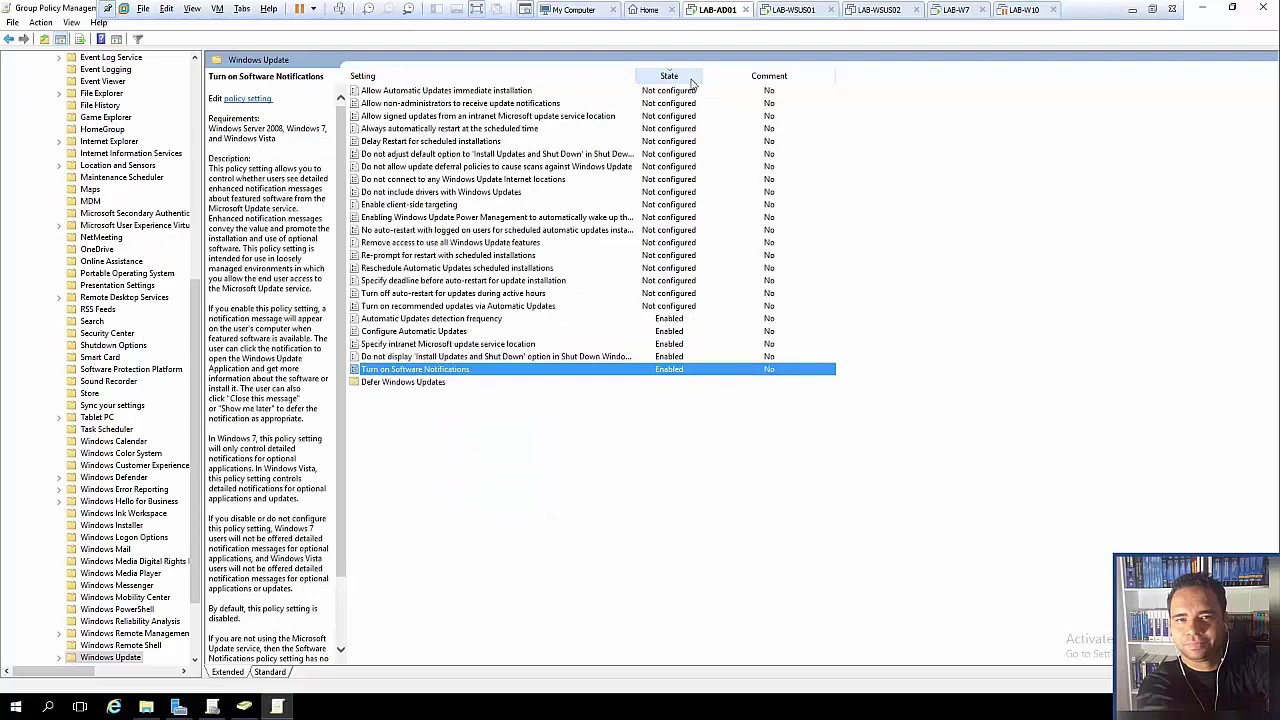
click(685, 78)
click(444, 142)
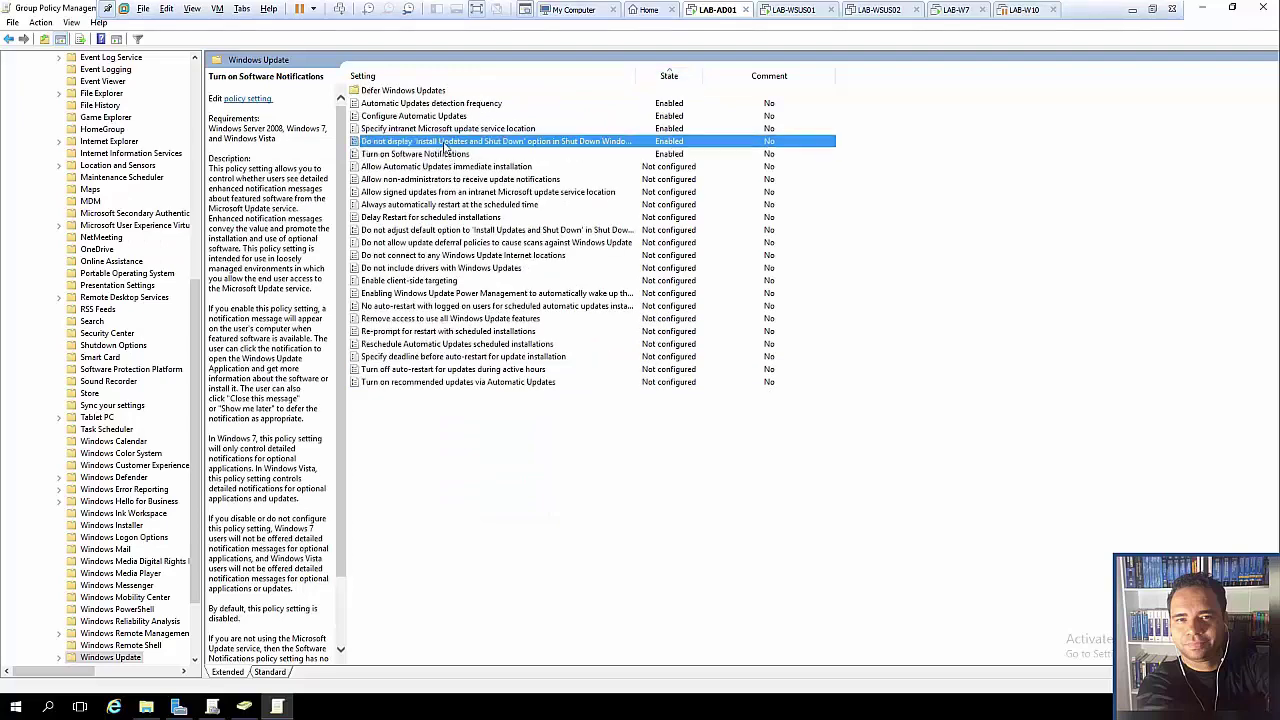
click(446, 129)
click(448, 116)
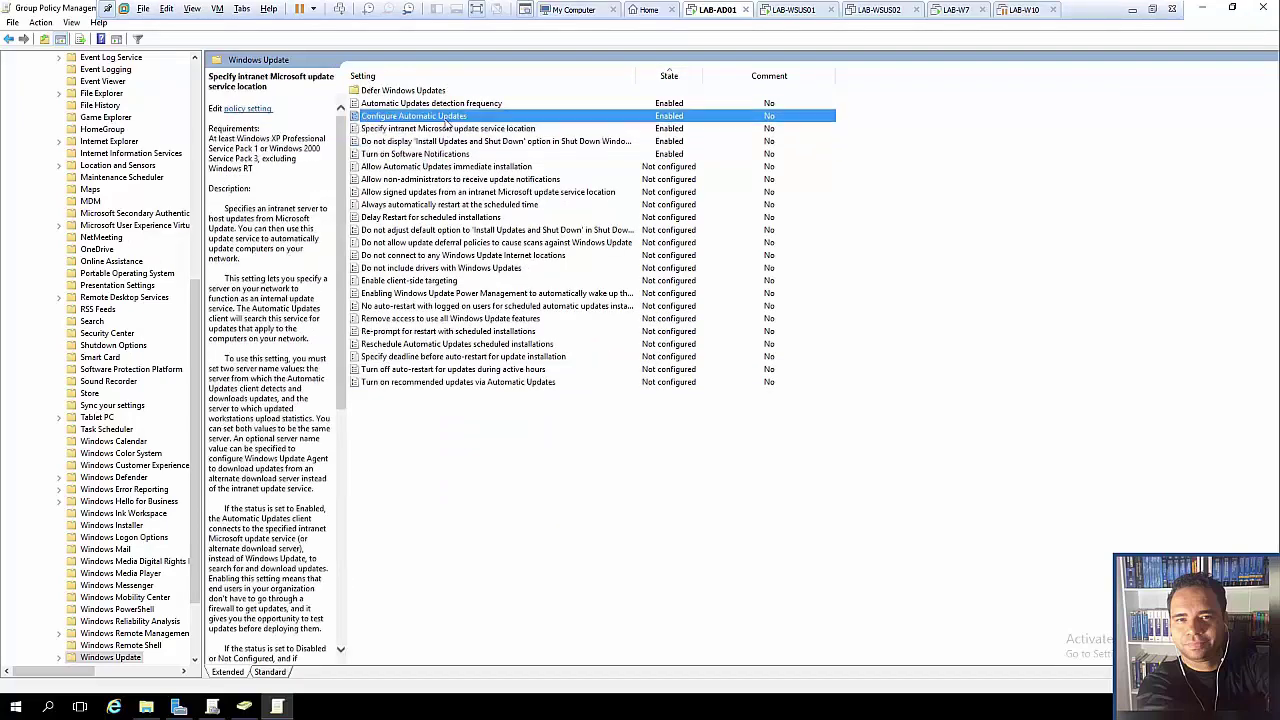
click(448, 108)
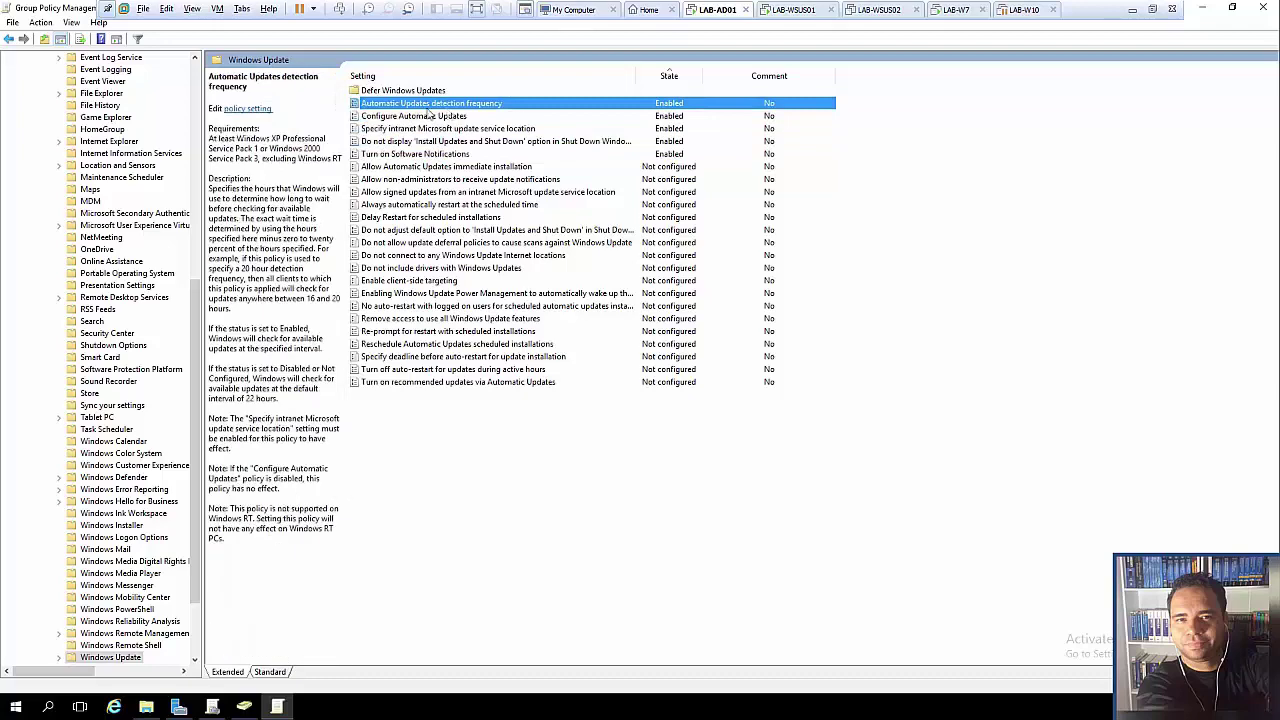
- Refresh the GPO-COMP-WSUS-DESKTOPS settings report and expand its Windows Update settings table
click(1203, 8)
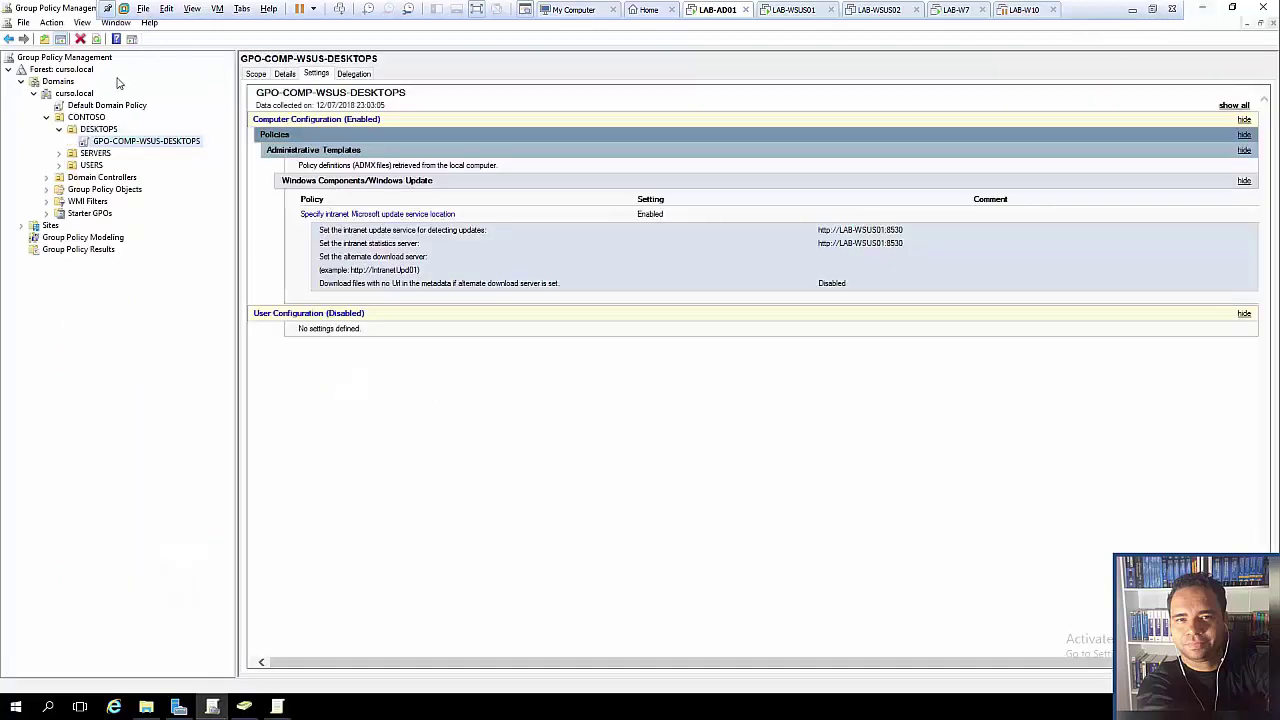
click(97, 39)
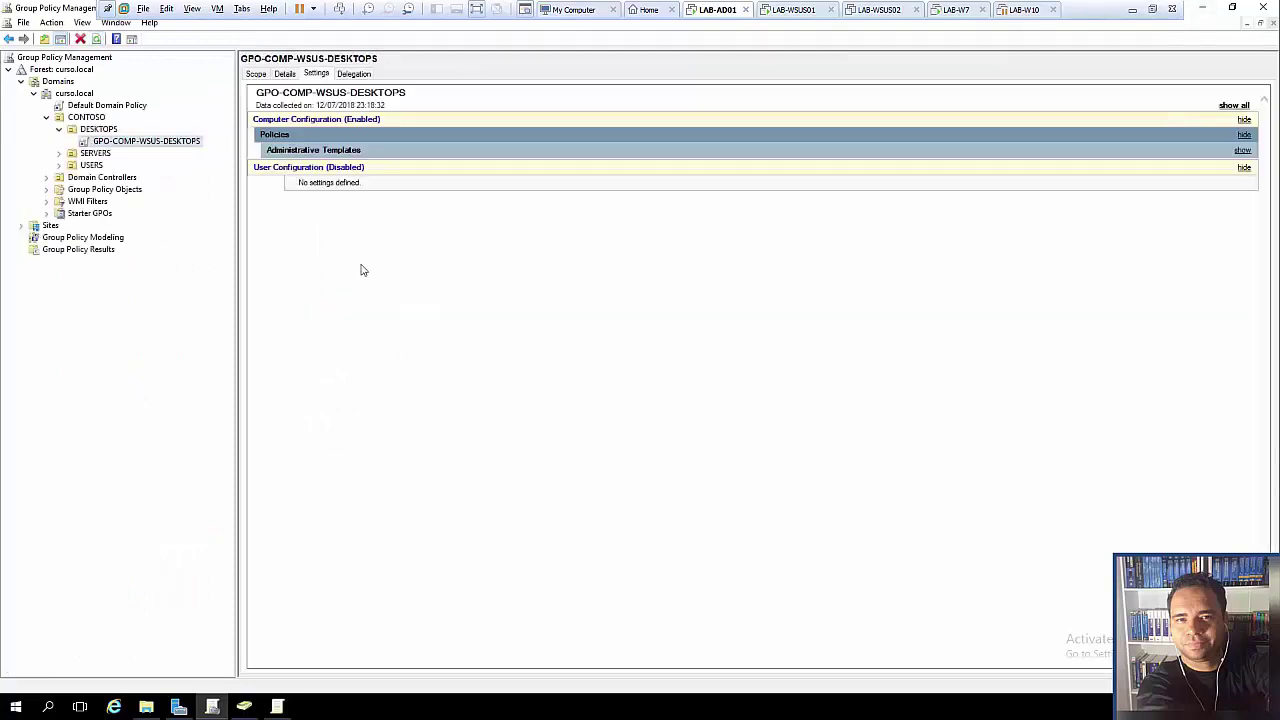
click(305, 150)
click(315, 182)
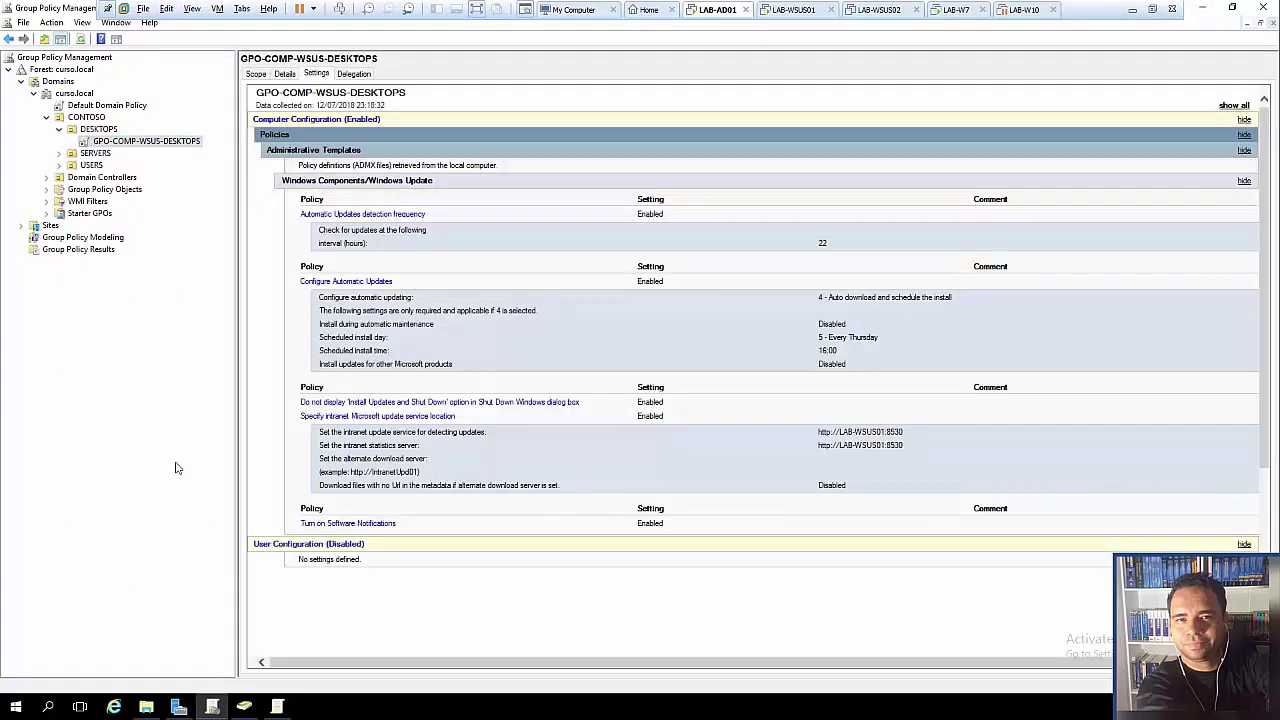
click(976, 10)
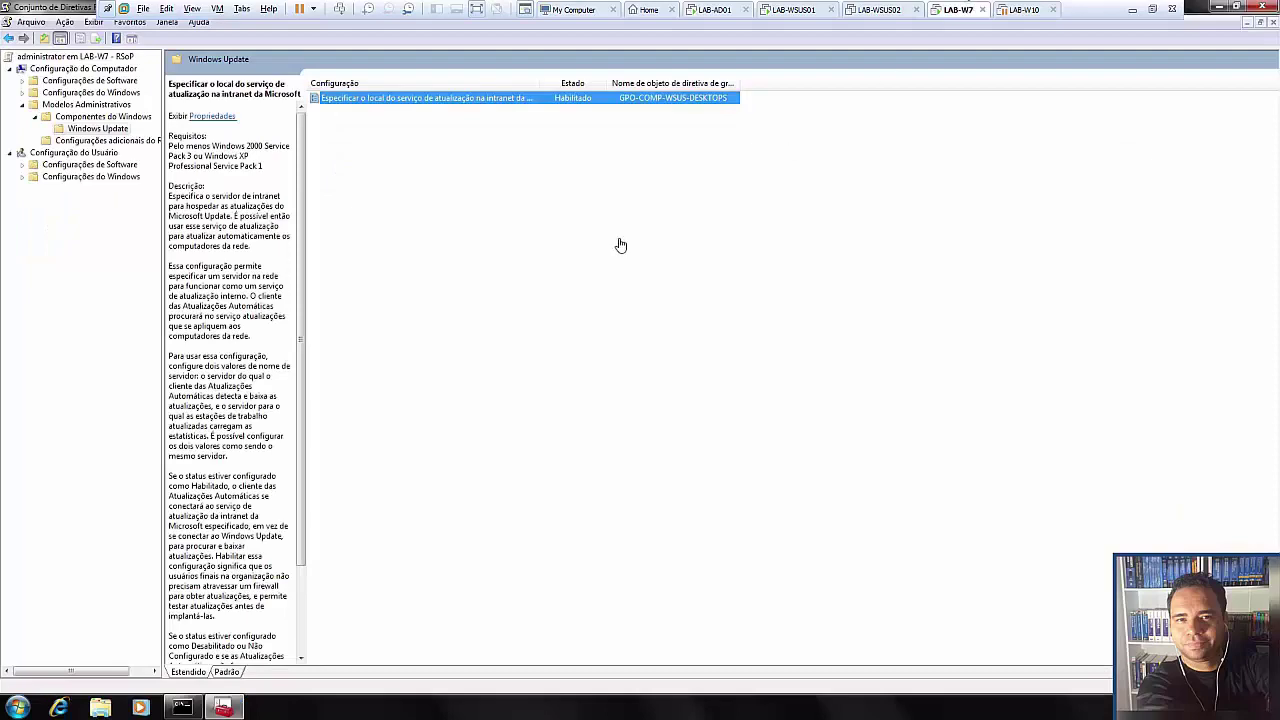
- Close the RSoP console without saving and rerun gpupdate /force in the command prompt
click(1252, 7)
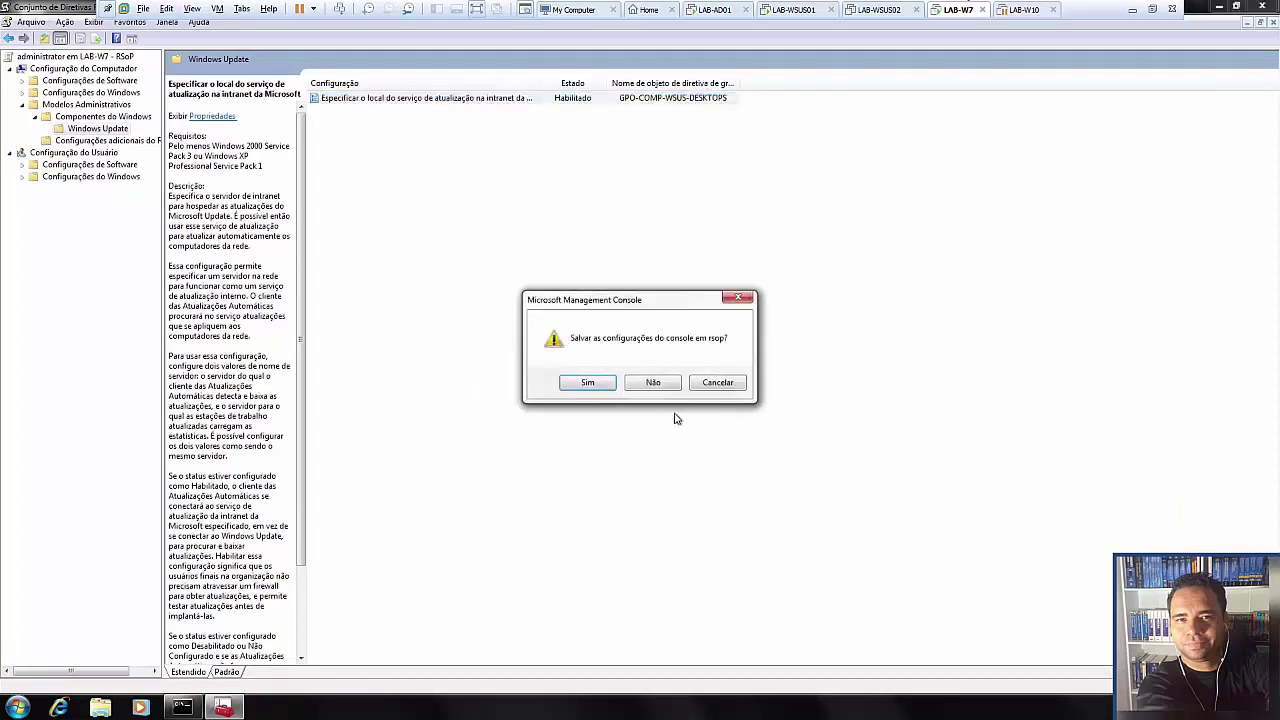
click(656, 390)
click(302, 302)
text(cls)
key(BackSpace)
key(BackSpace)
key(BackSpace)
key(Up)
key(Up)
key(Return)
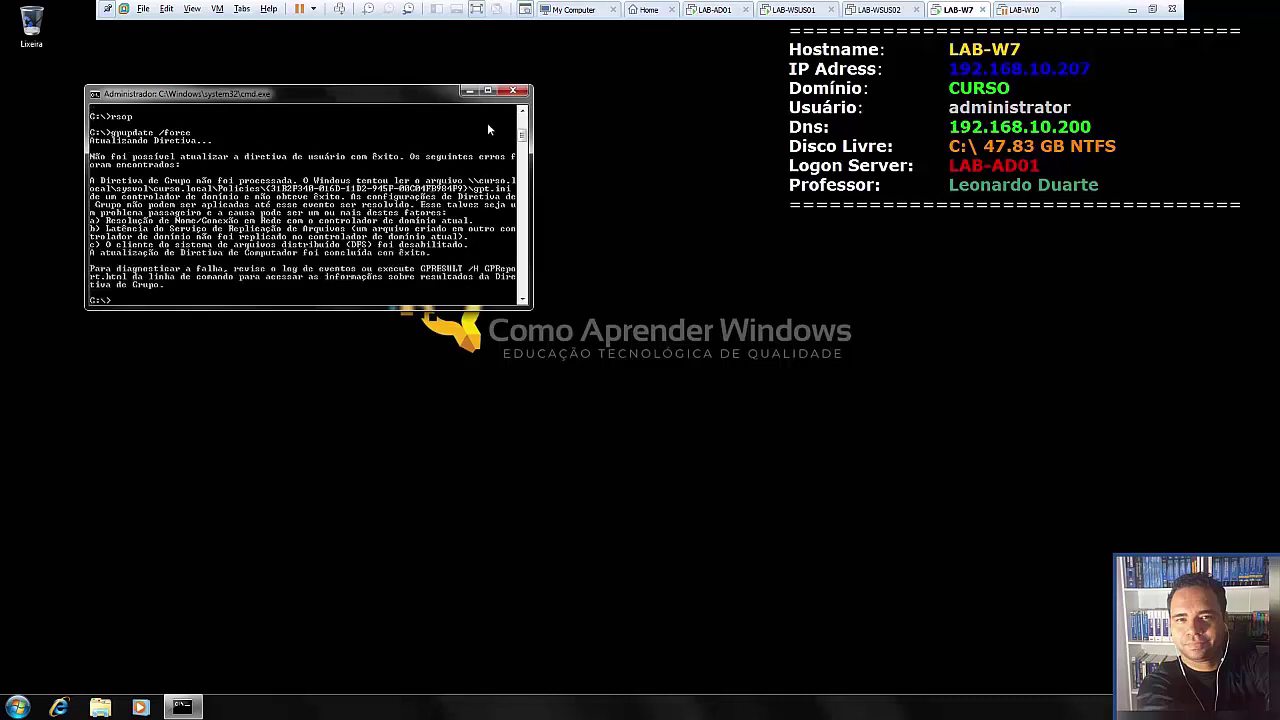
- Close the command prompt and restart the Windows 7 client from the Start menu
click(521, 96)
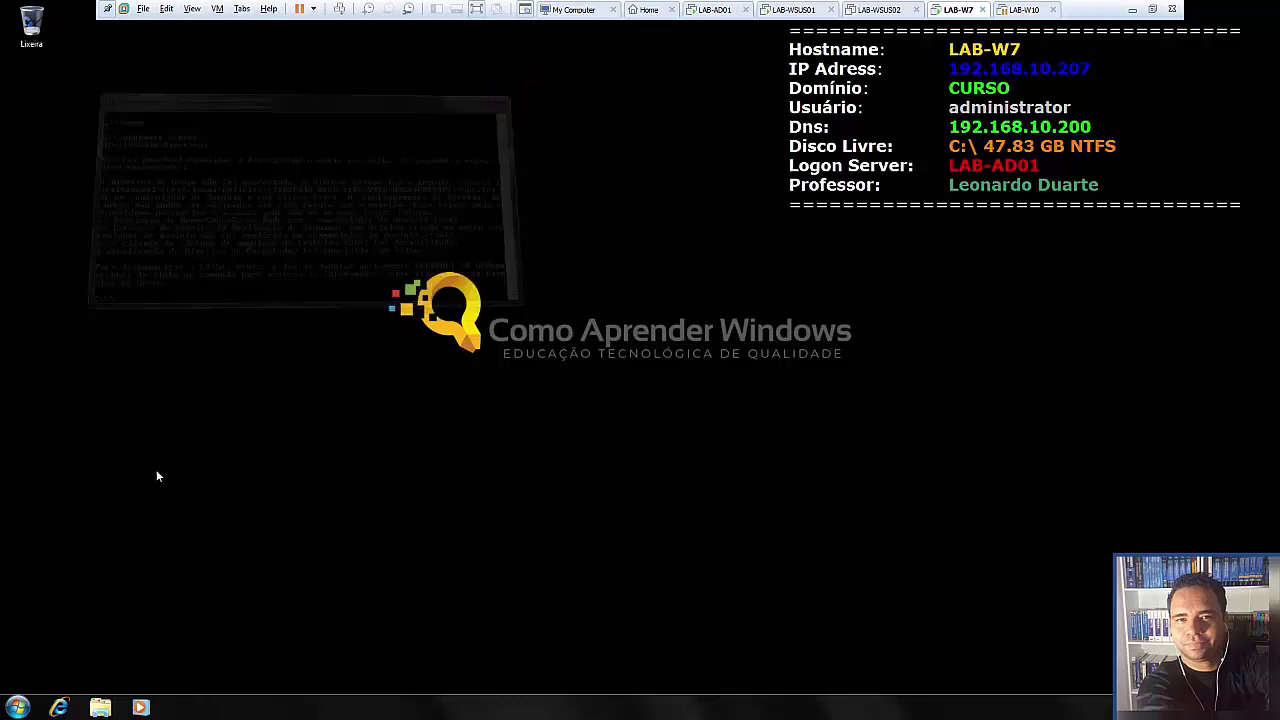
click(17, 711)
click(232, 676)
click(270, 656)
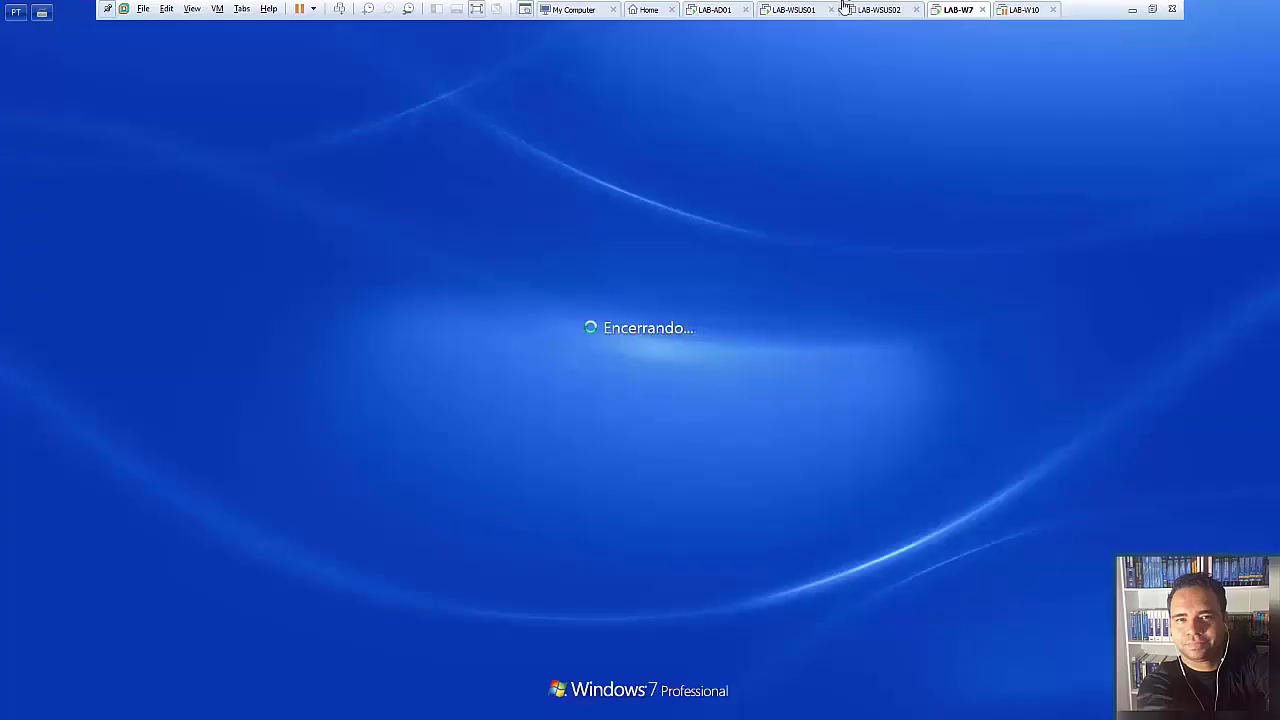
- Switch to LAB-WSUS01 and unlock it with the account password
click(789, 11)
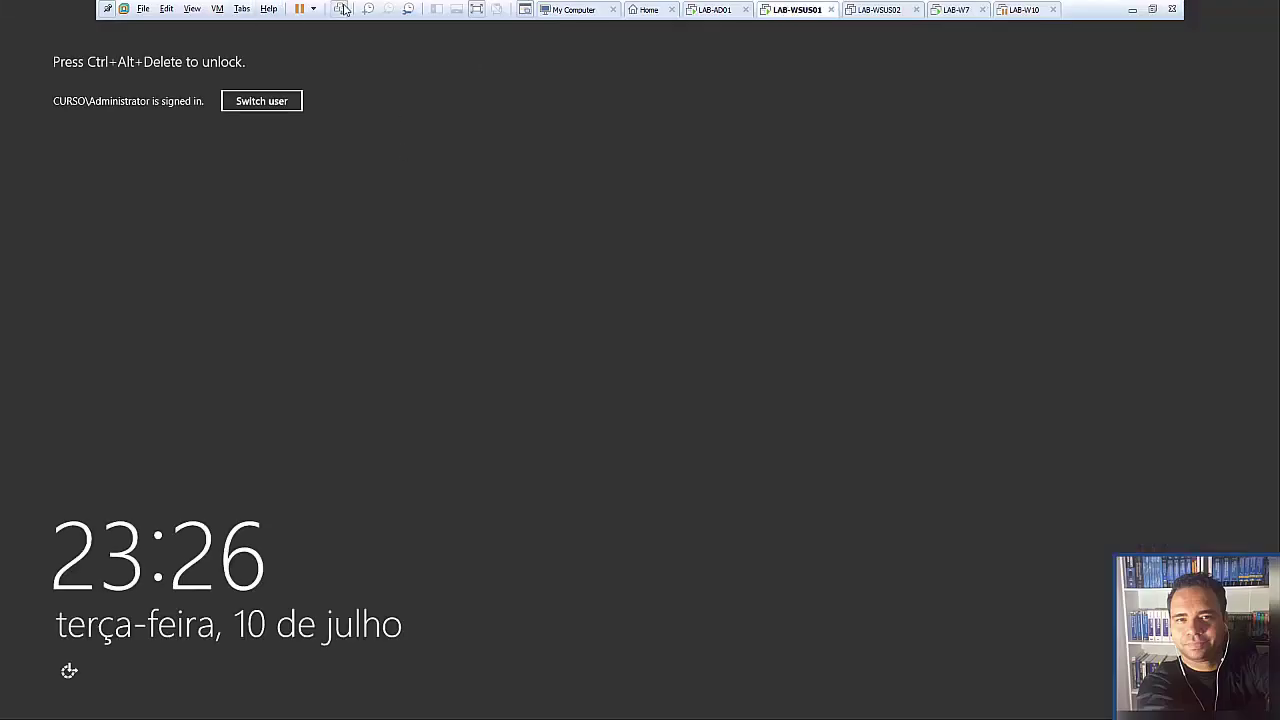
click(339, 8)
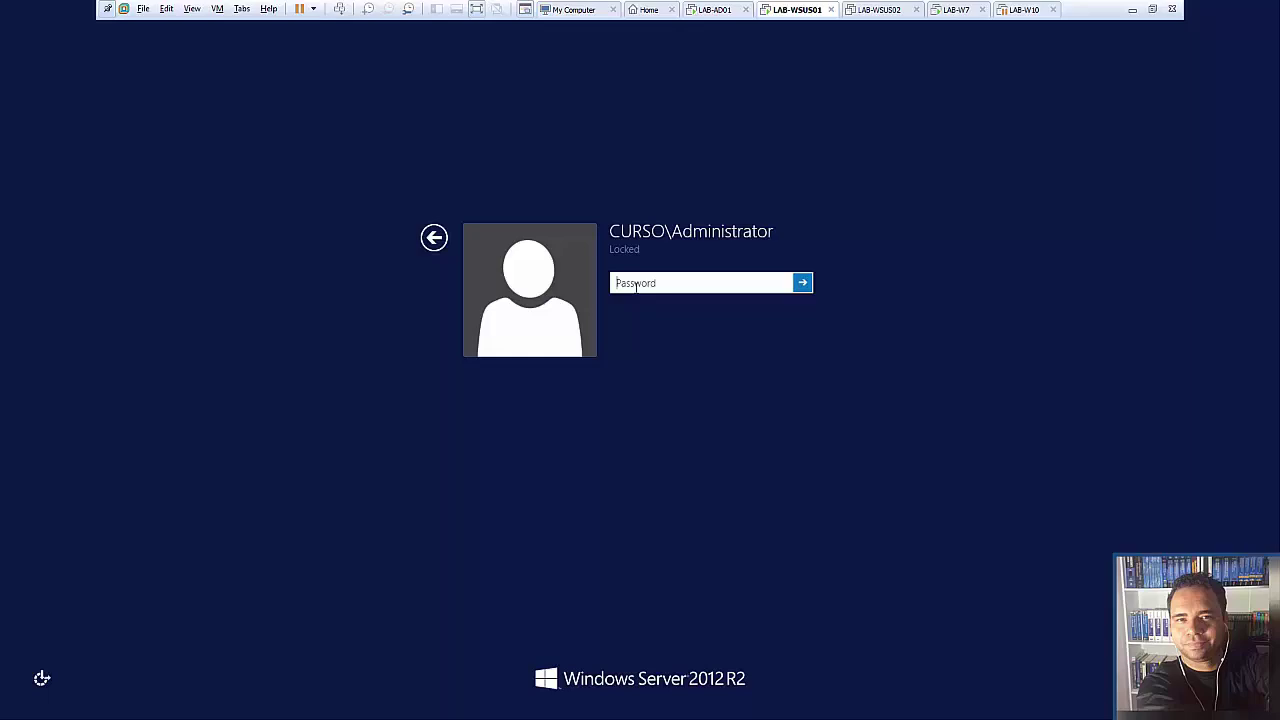
text(Pa$)
key(Return)
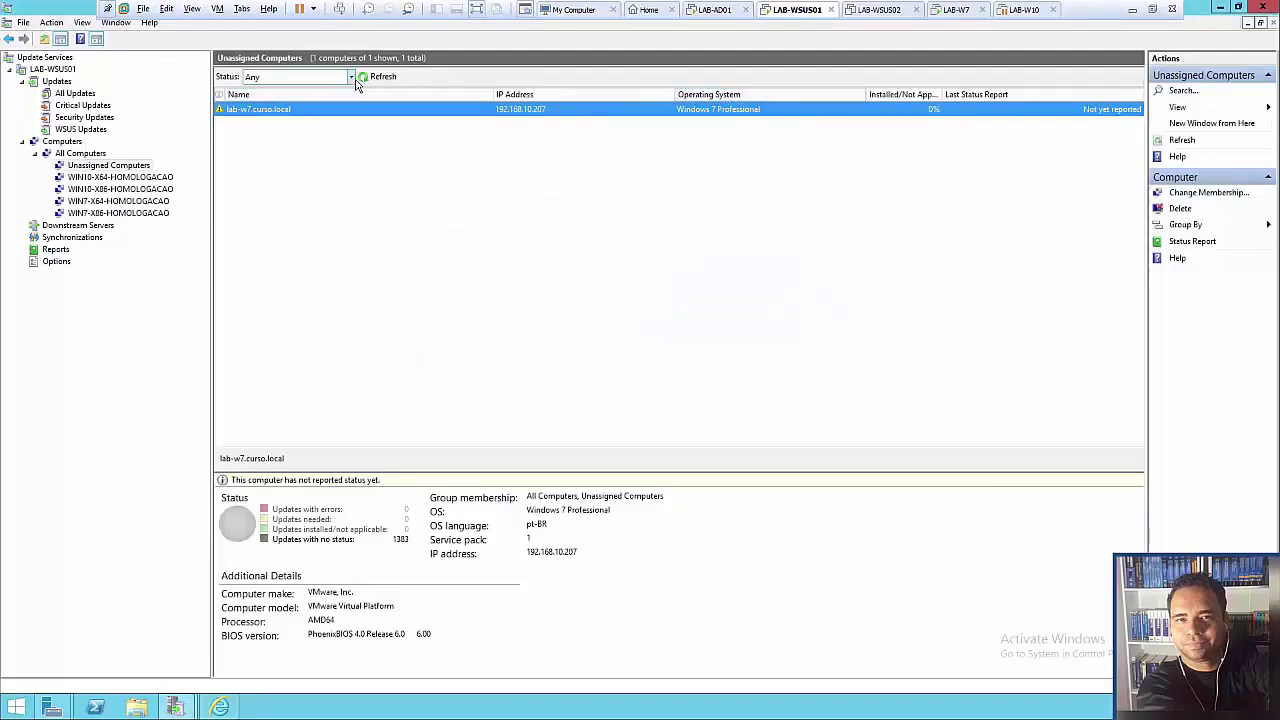
- Keep the Status filter at Any, refresh Unassigned Computers, and select lab-w7.curso.local
click(352, 77)
click(375, 84)
click(378, 77)
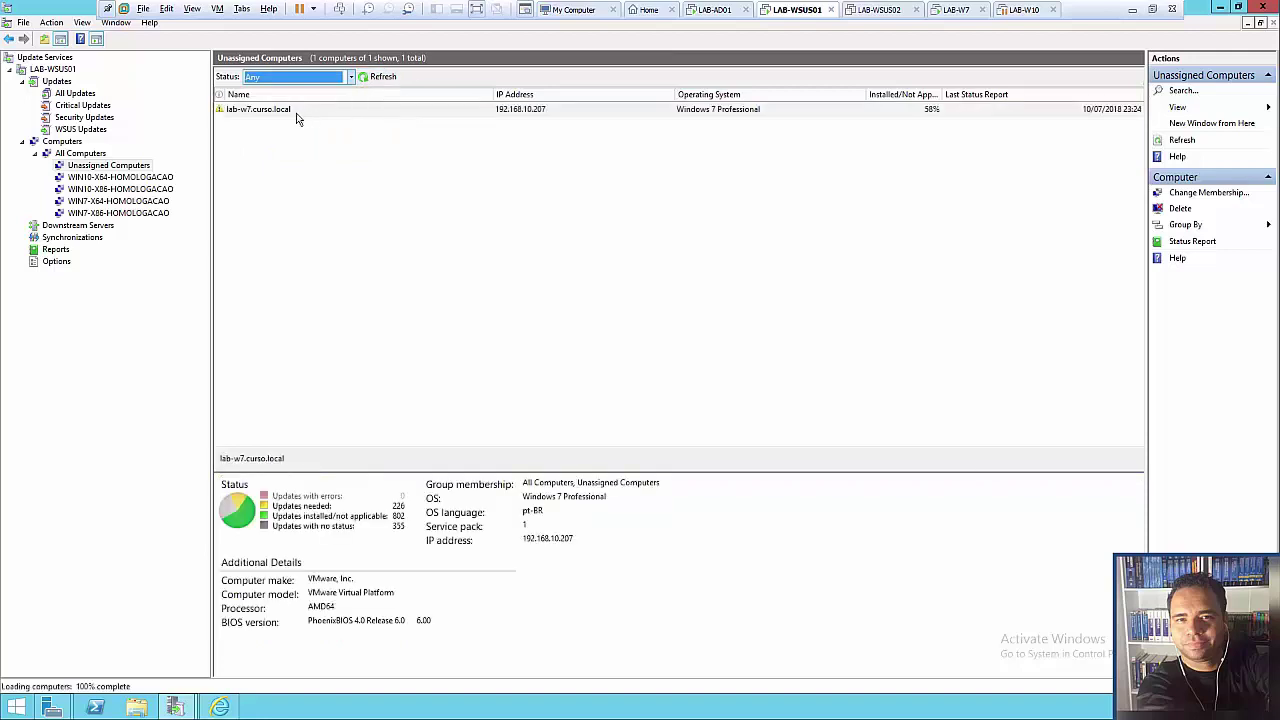
click(285, 113)
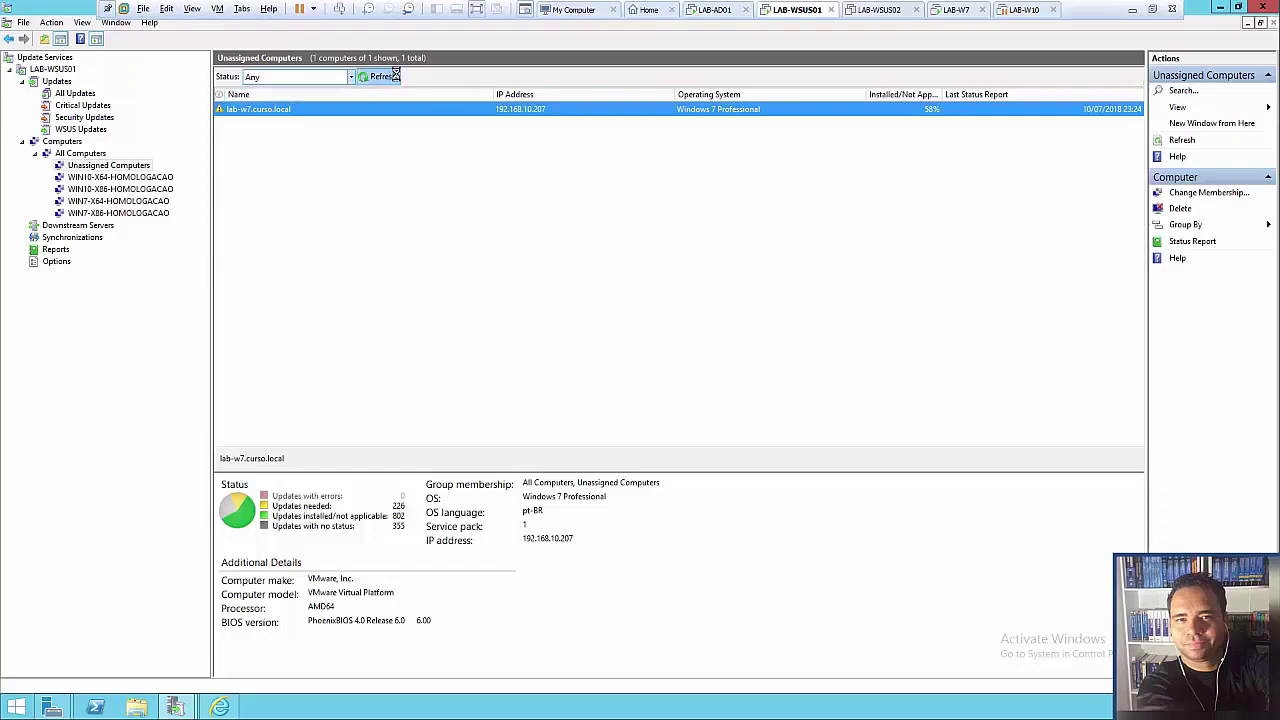
- Log on to the Windows 7 client LAB-W7 with the account password
click(962, 9)
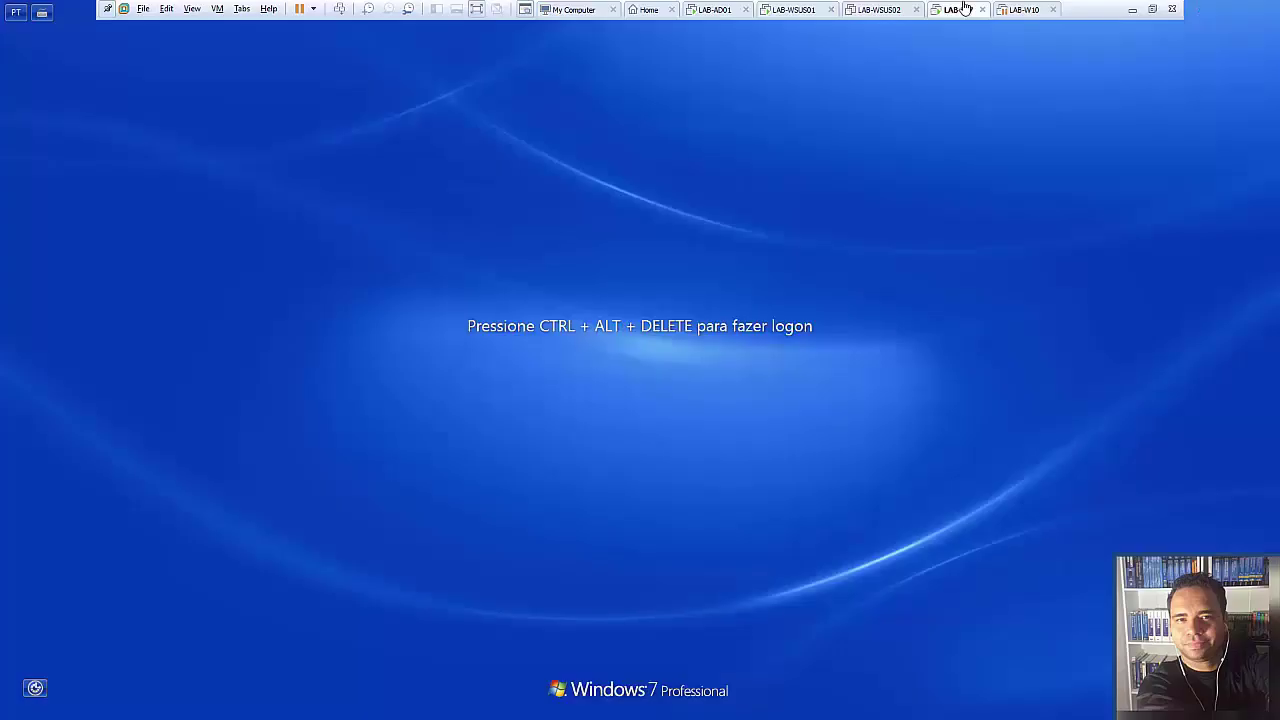
click(340, 9)
click(605, 433)
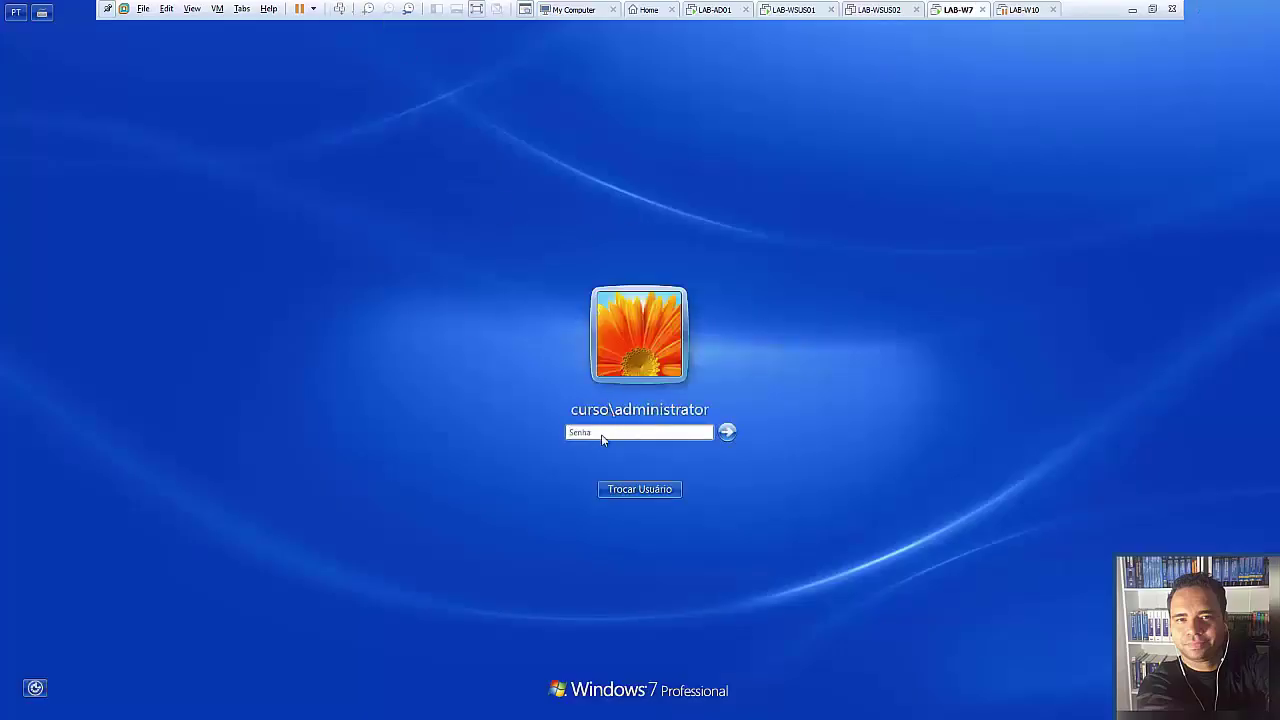
text(Pa$$w0rd)
key(Return)
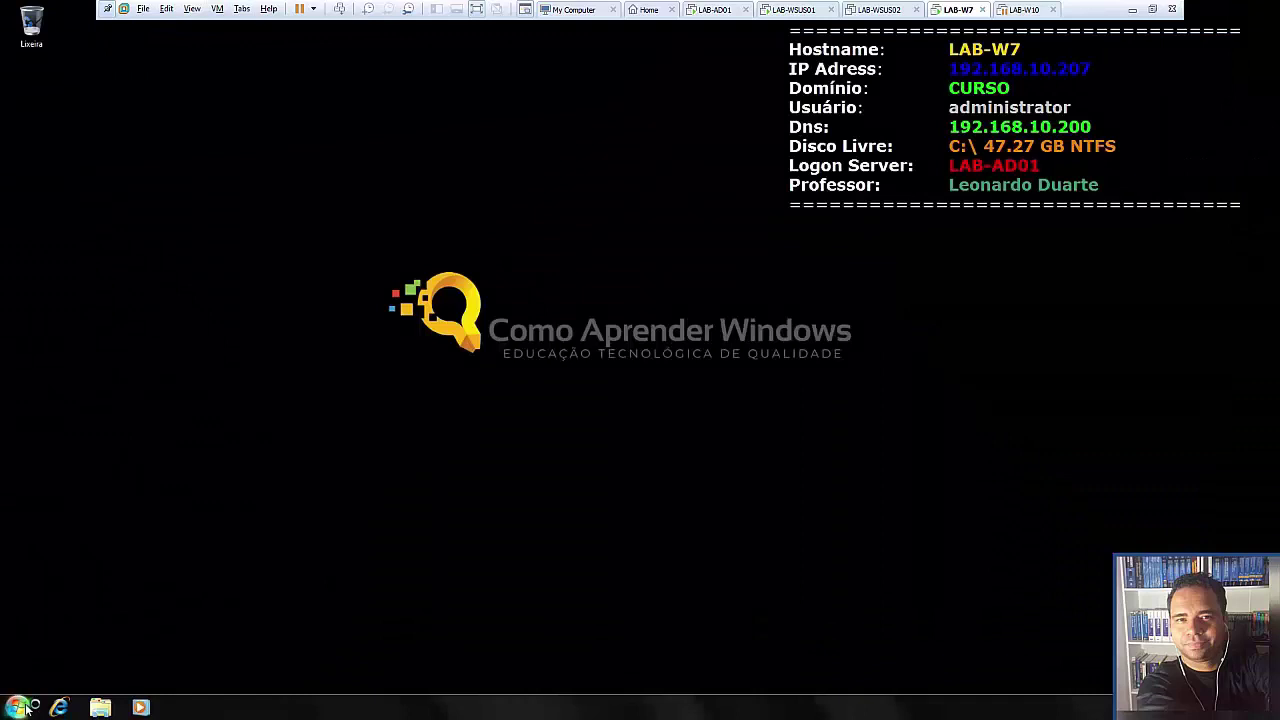
- From a command prompt at the drive root, run rsop
click(24, 706)
text(cmd)
key(Return)
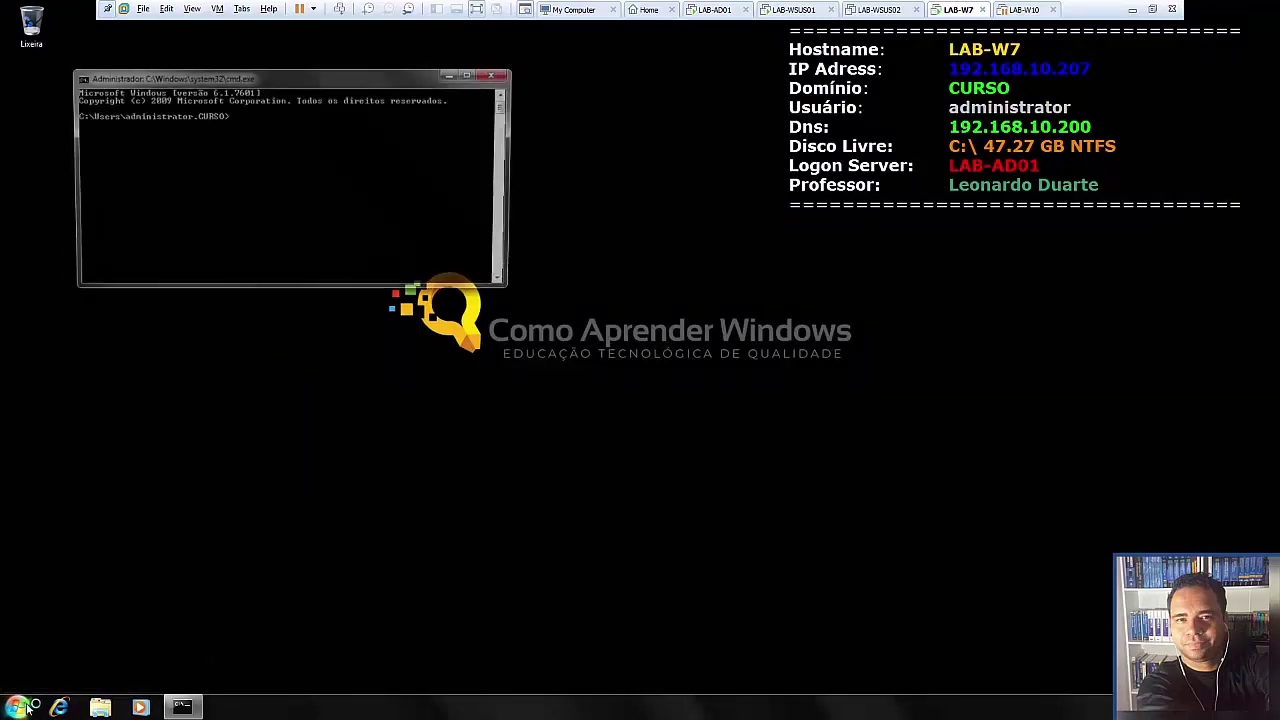
text(cd\)
key(Return)
text(rsop)
key(Return)
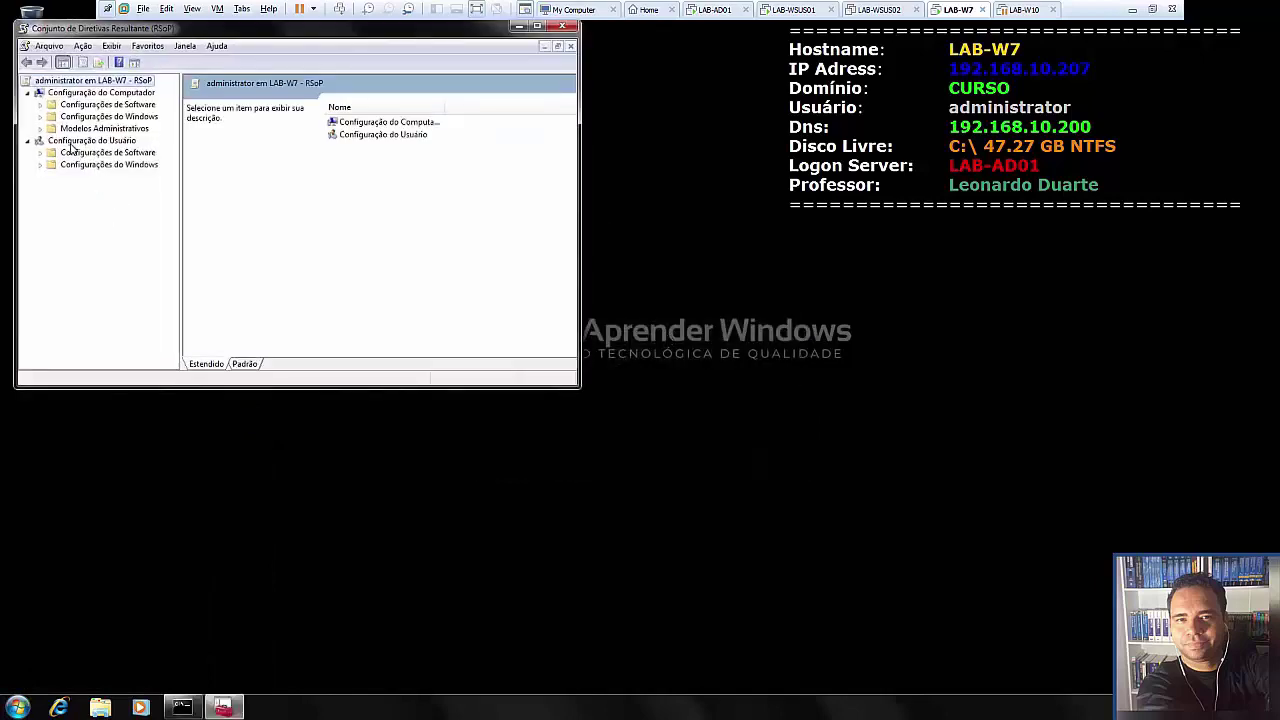
- Browse to Modelos Administrativos > Componentes do Windows > Windows Update and maximize the results window
click(40, 128)
click(52, 140)
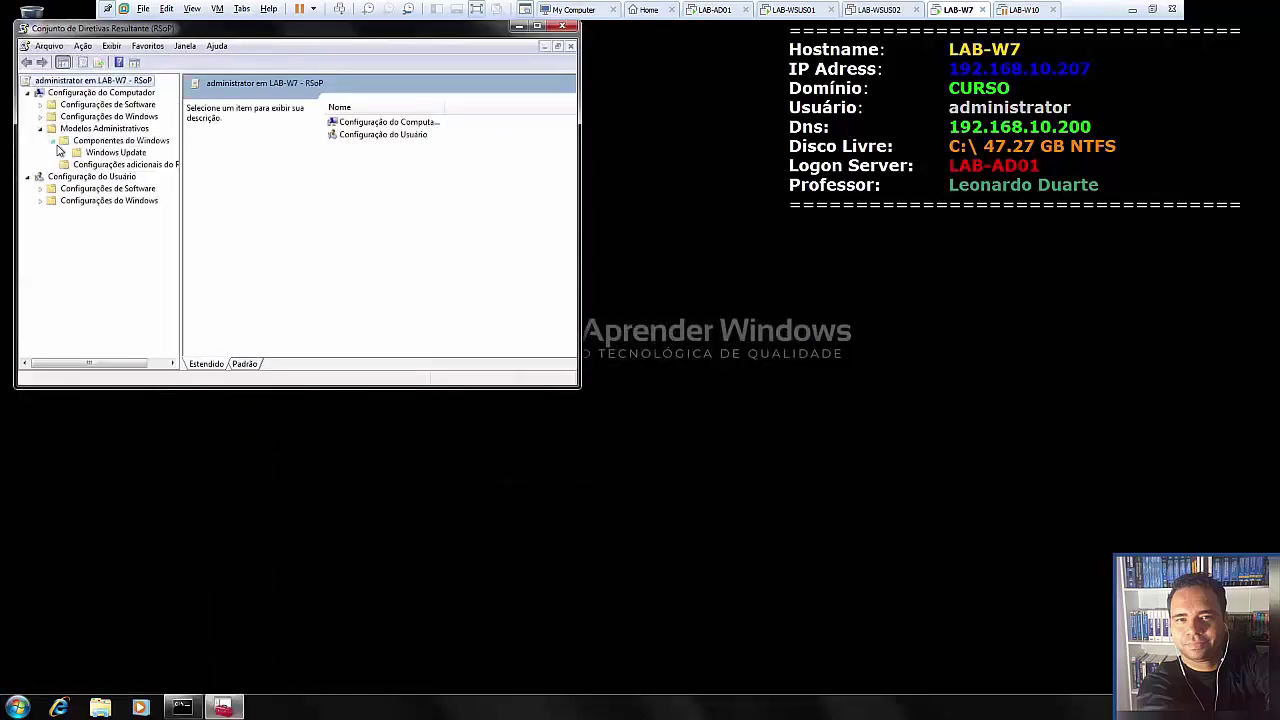
click(112, 152)
click(537, 27)
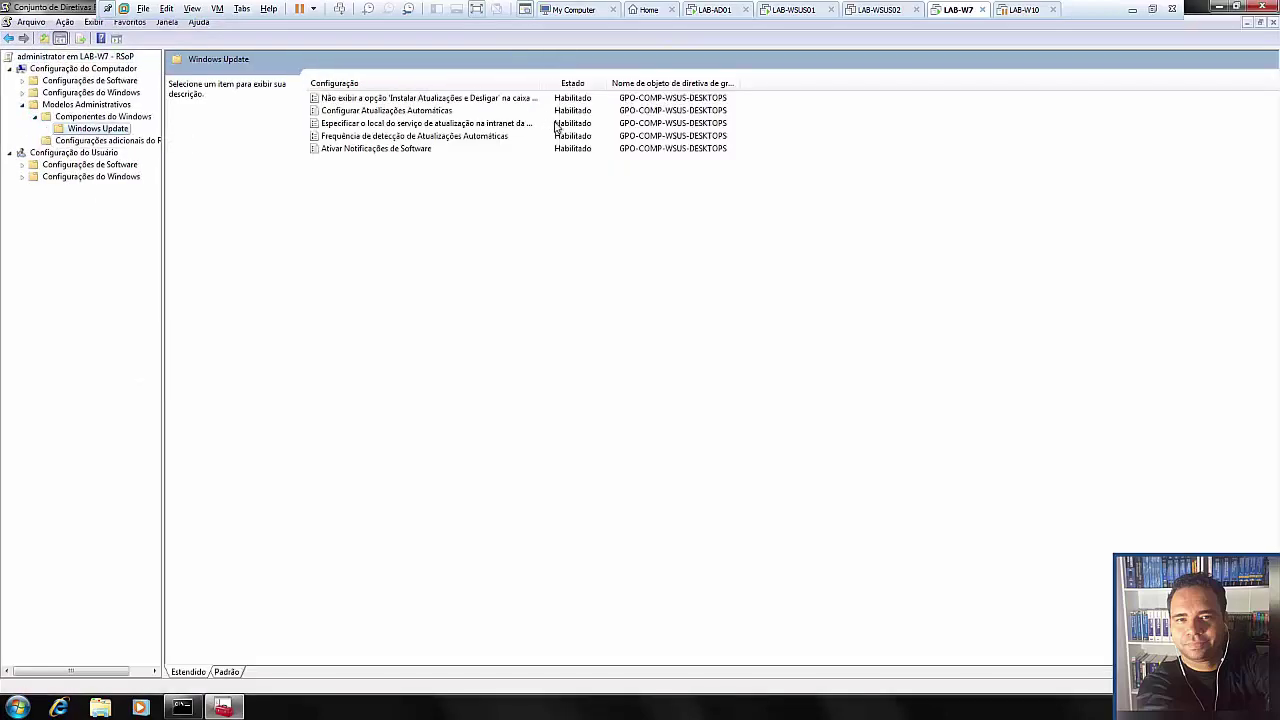
- Review the five applied Windows Update policies, widening the setting name column
click(416, 136)
click(420, 123)
click(425, 110)
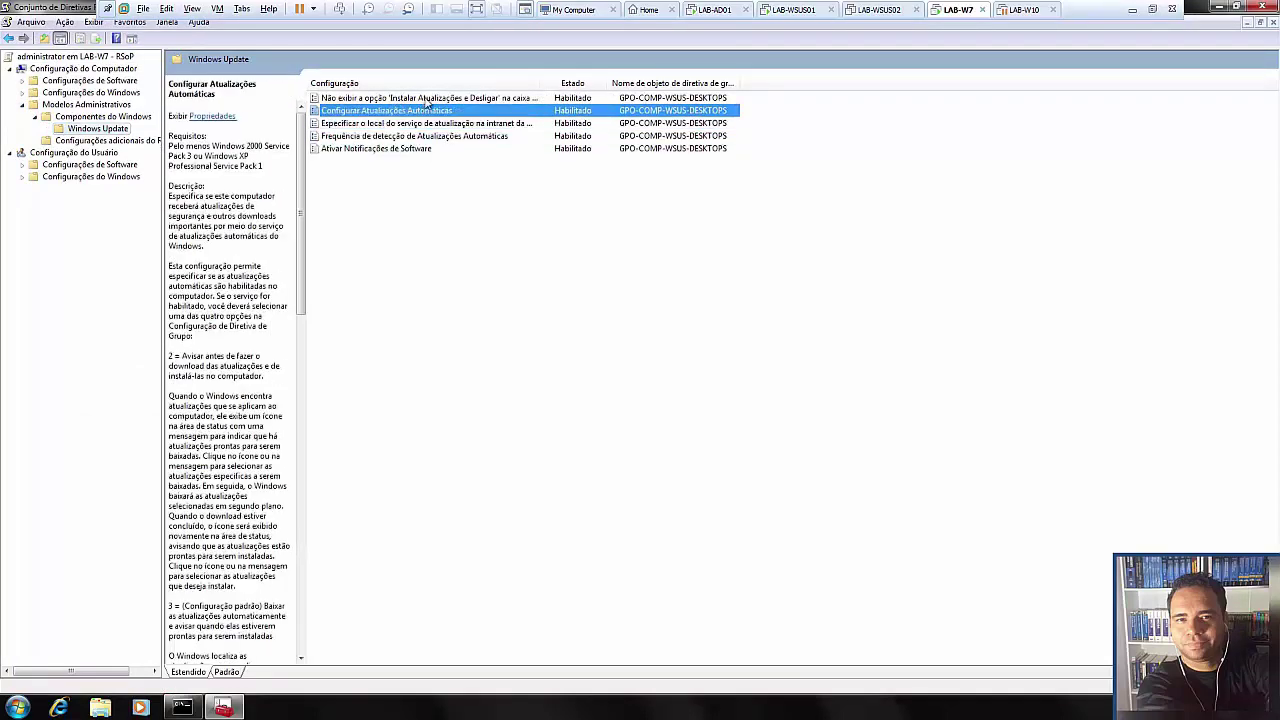
click(430, 98)
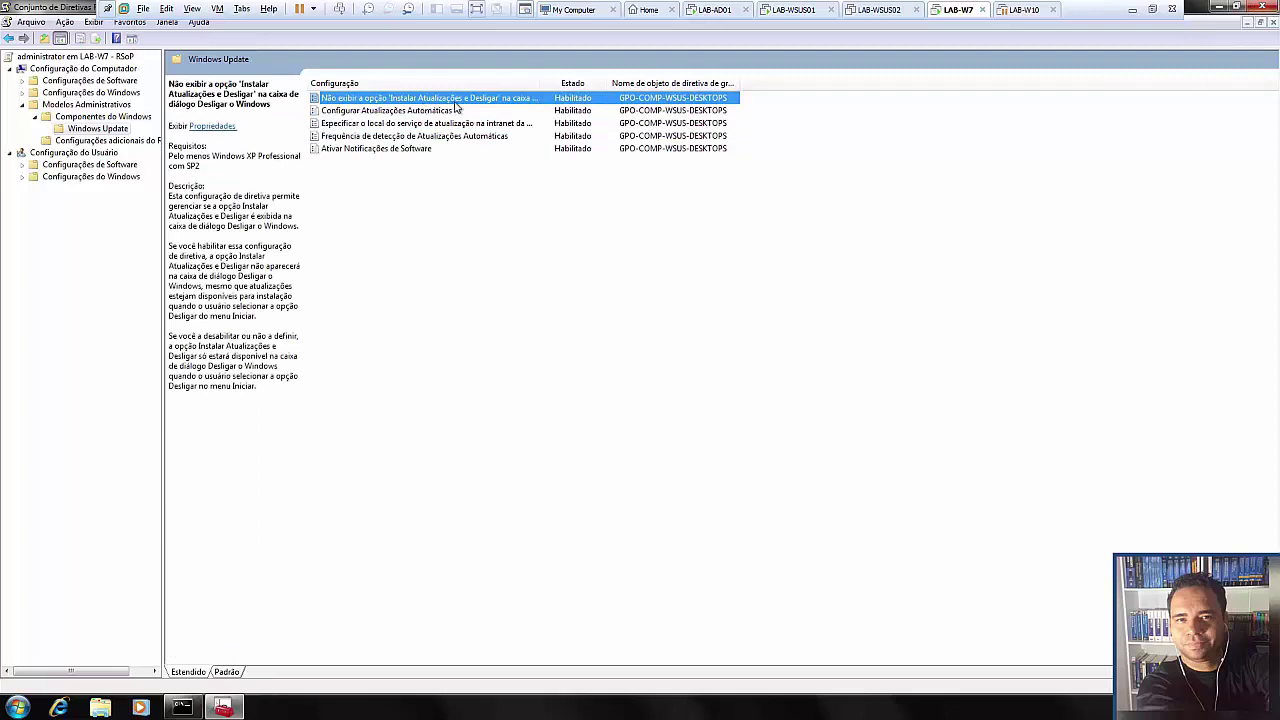
double_click(540, 77)
click(425, 110)
click(418, 123)
click(410, 136)
click(400, 148)
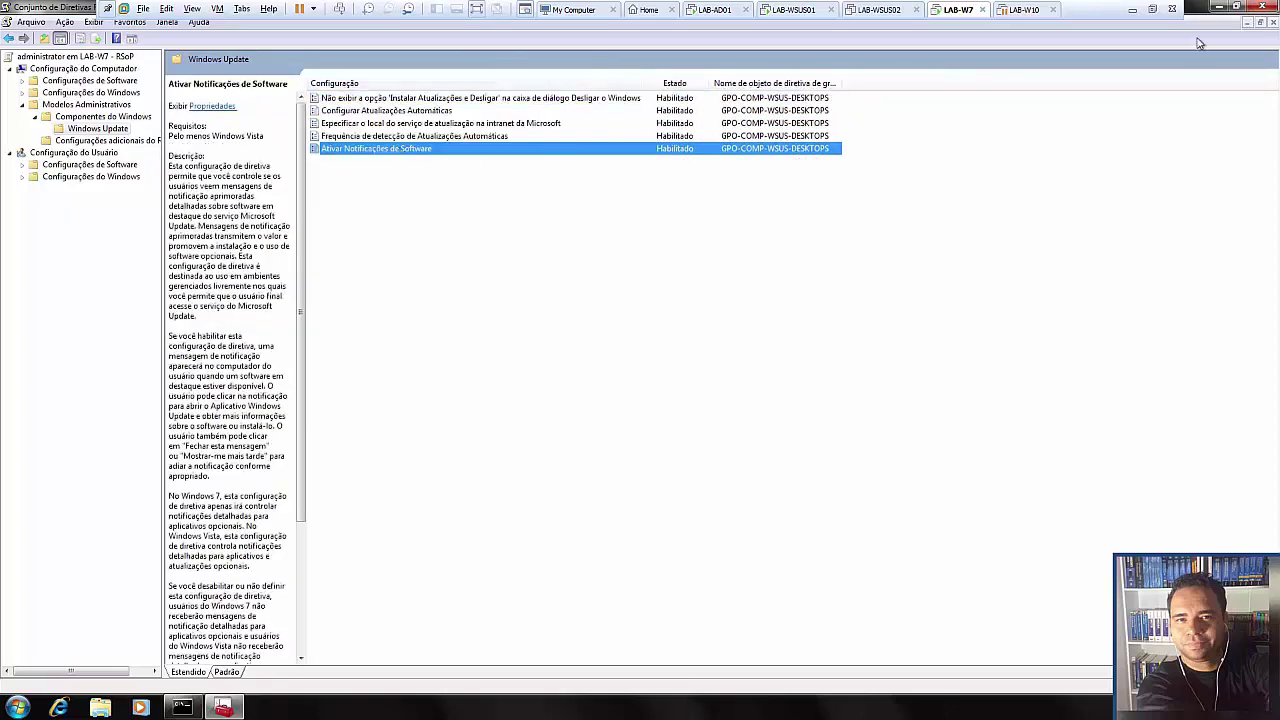
- Close the RSoP console without saving, then close the command prompt
click(1262, 7)
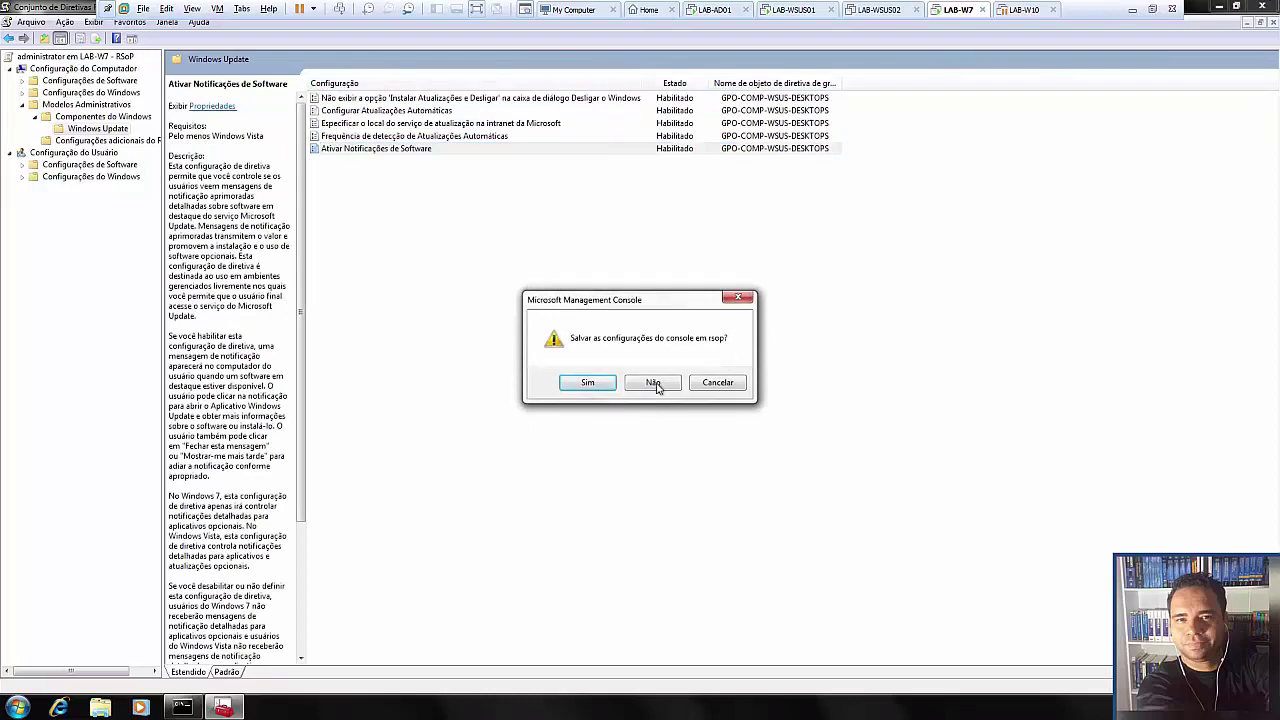
click(655, 386)
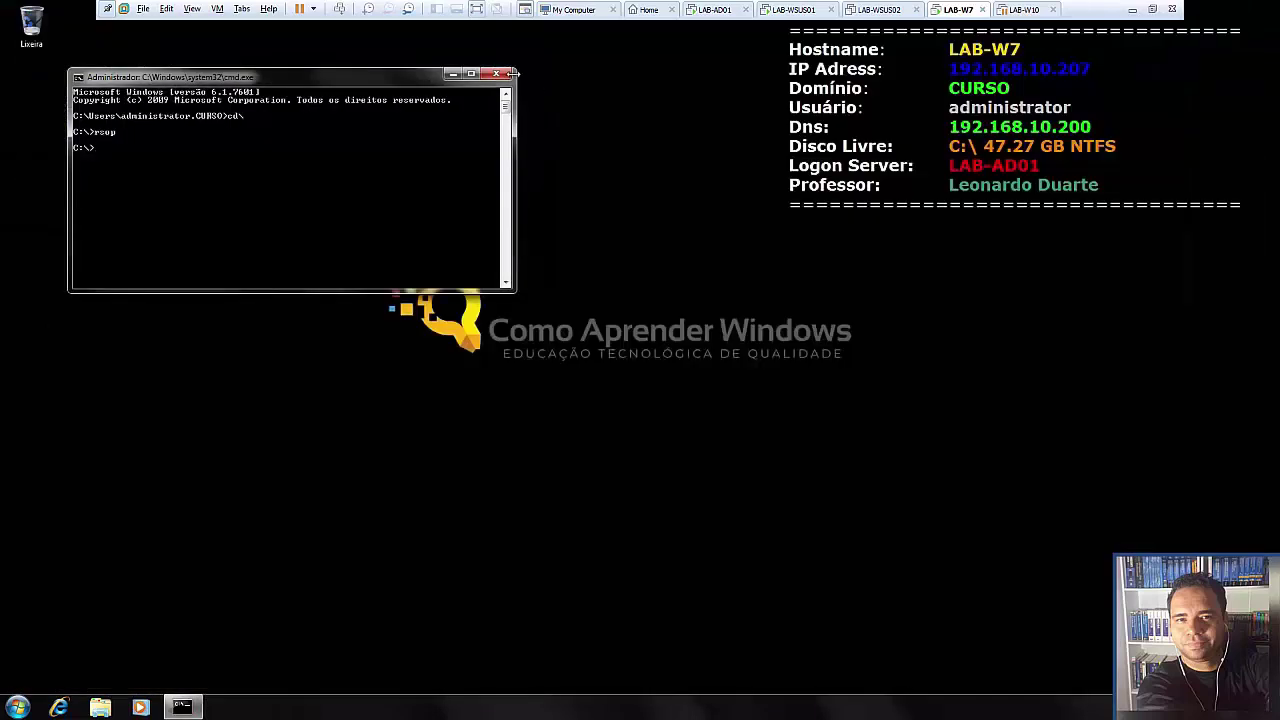
click(497, 74)
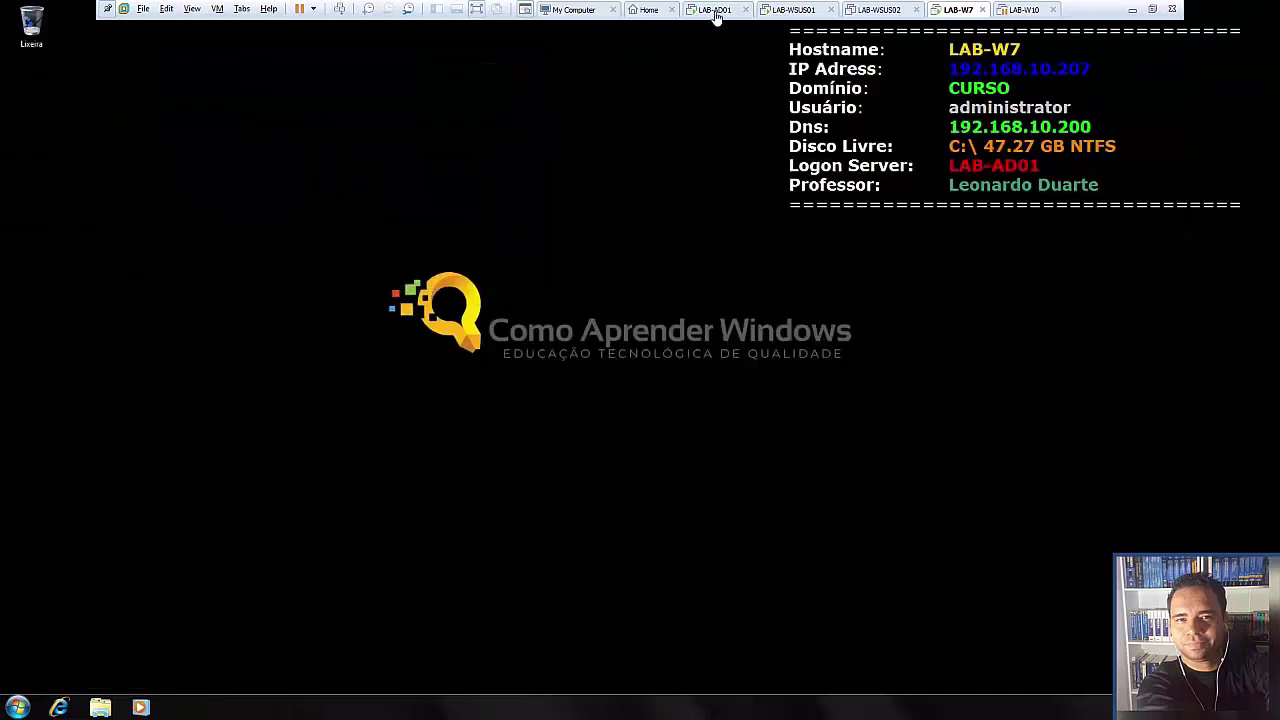
- Refresh LAB-WSUS01's Unassigned Computers to show lab-w7.curso.local at 58%, then advance the slide
click(812, 10)
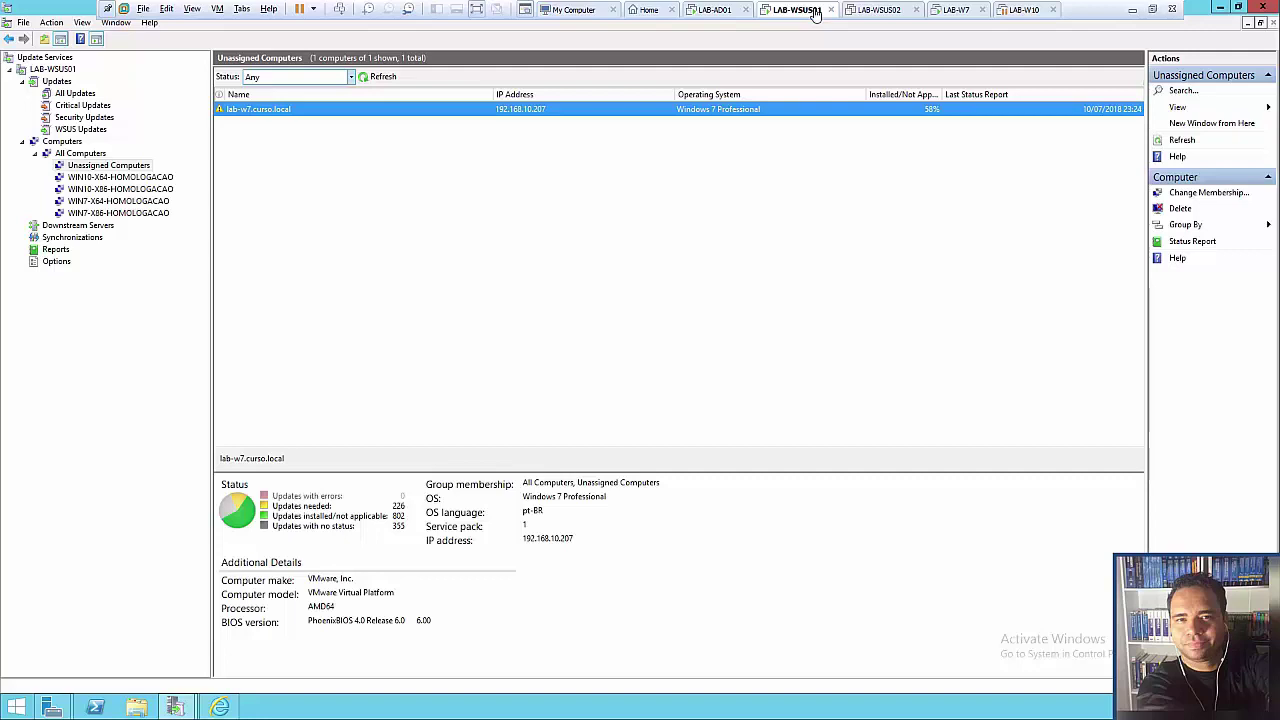
click(372, 77)
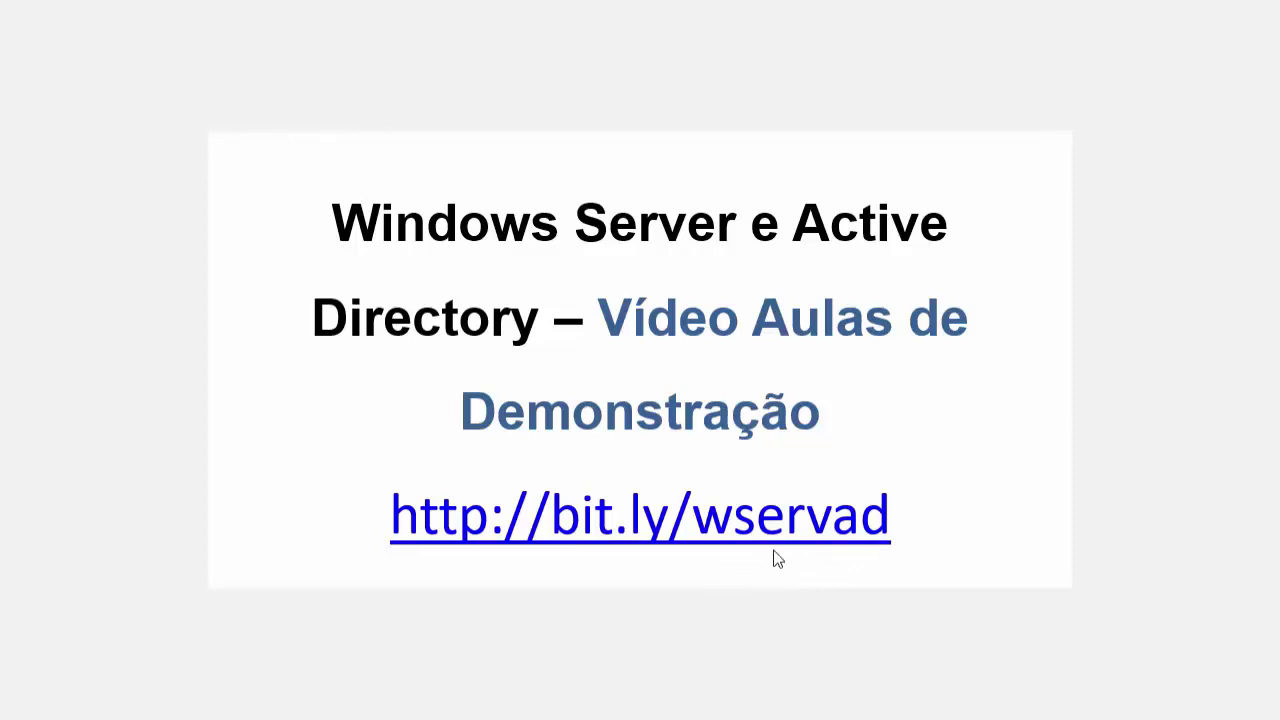
click(778, 559)
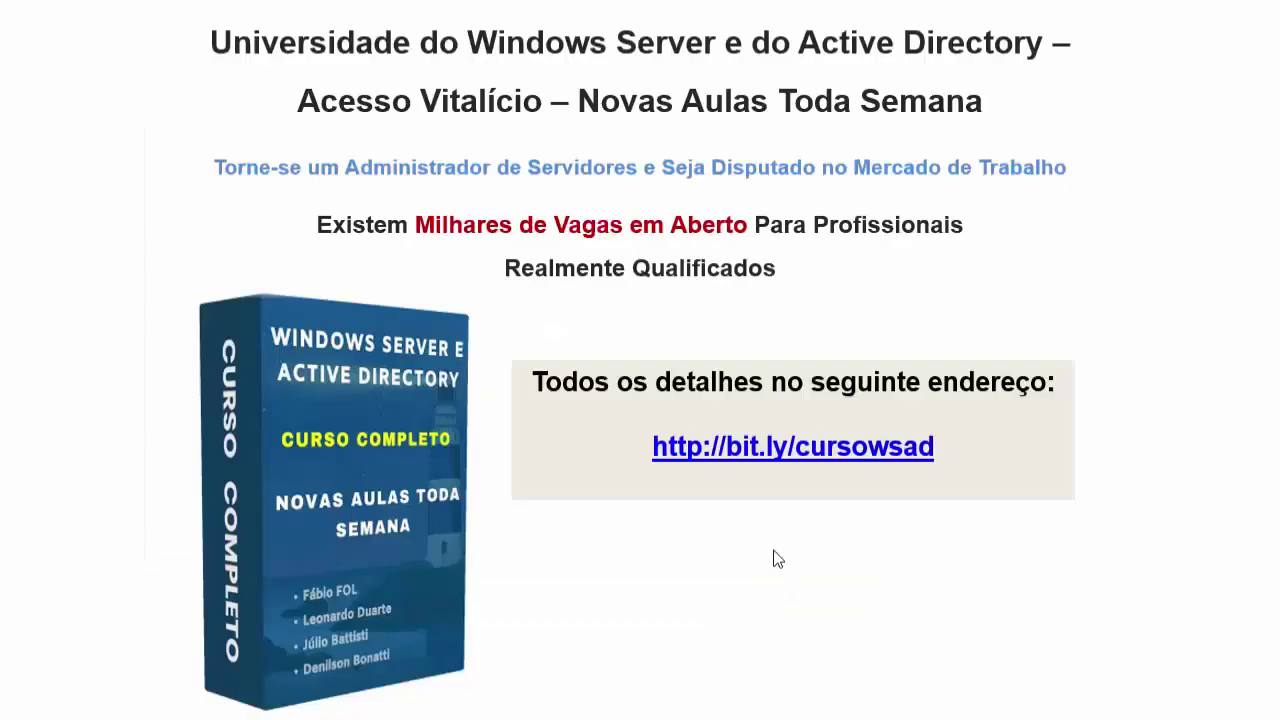